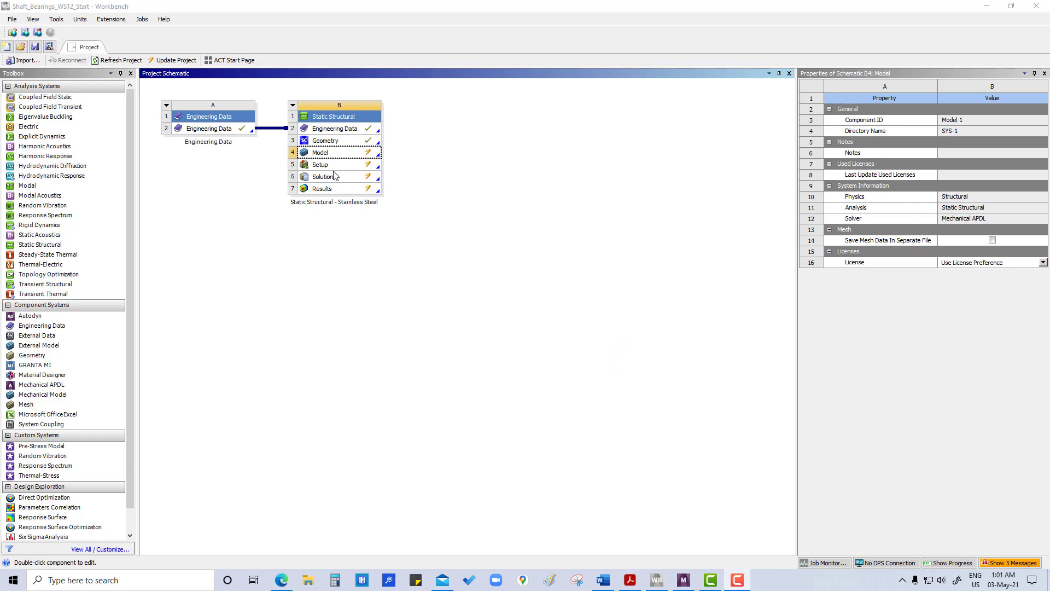
click(684, 580)
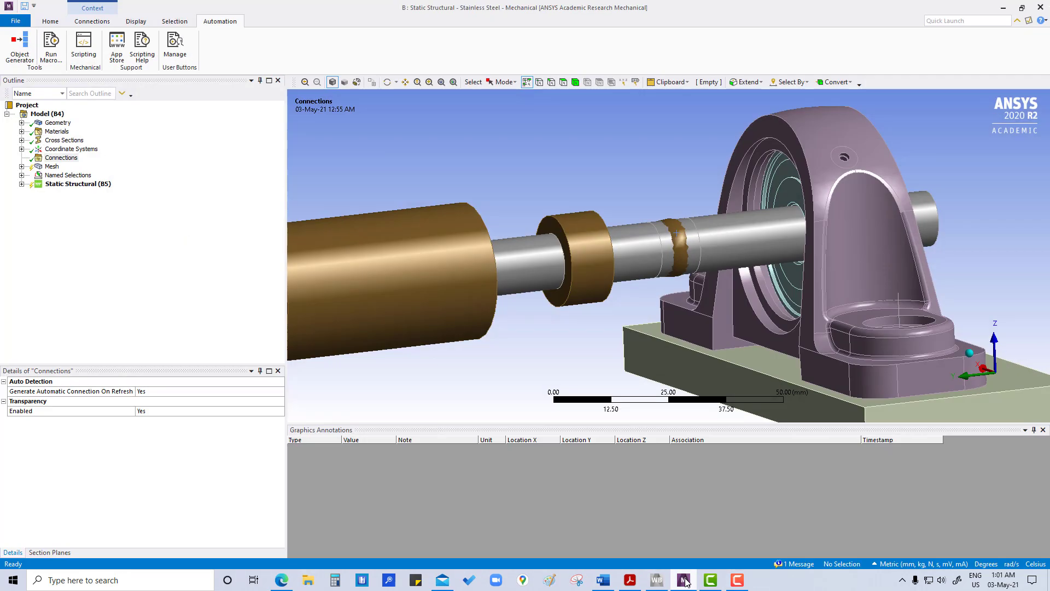
click(21, 123)
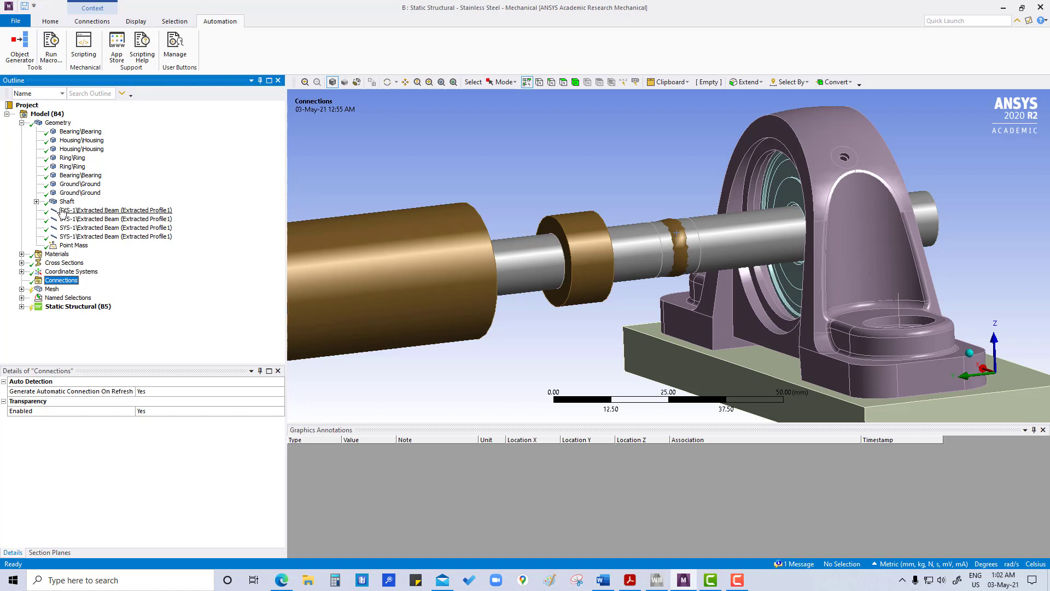
click(36, 202)
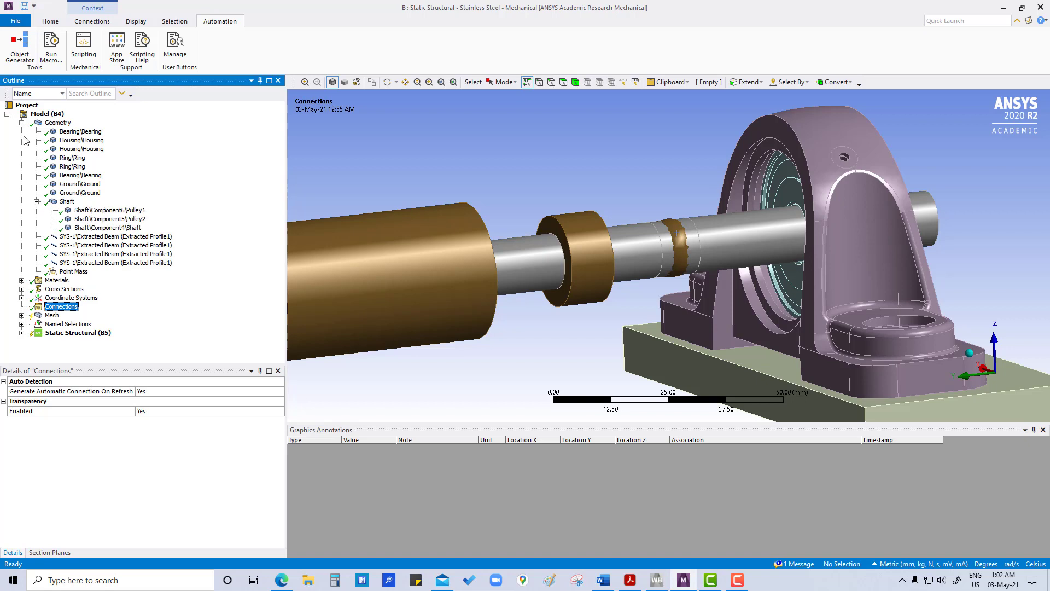
click(21, 124)
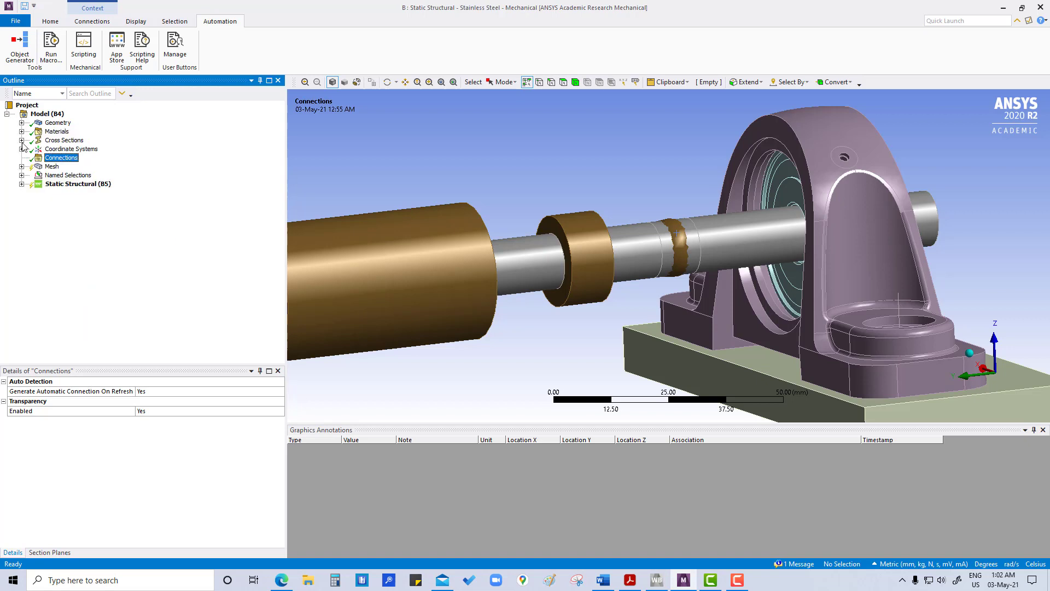
click(22, 140)
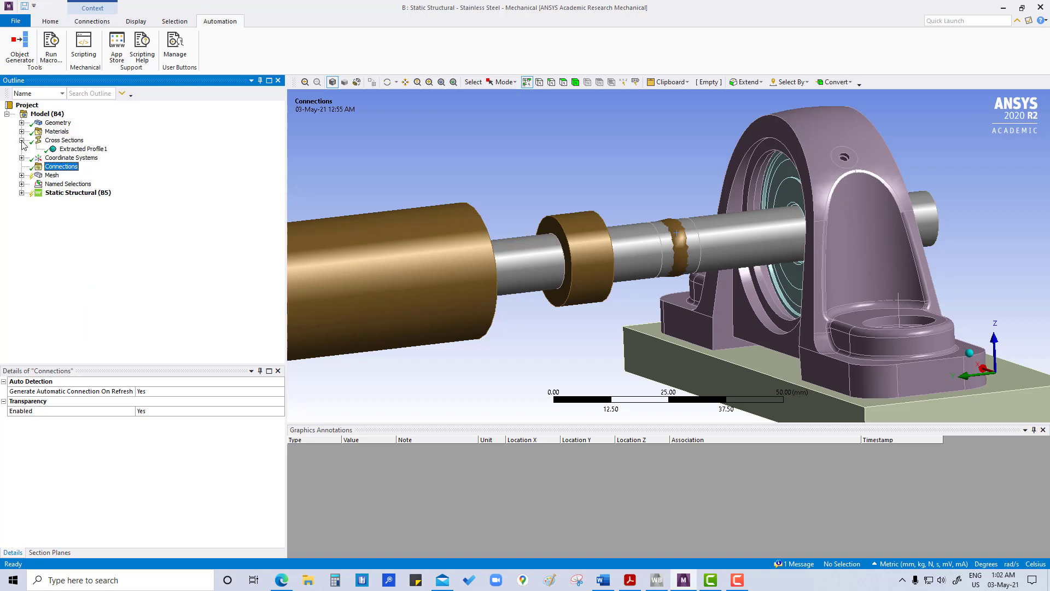
click(21, 158)
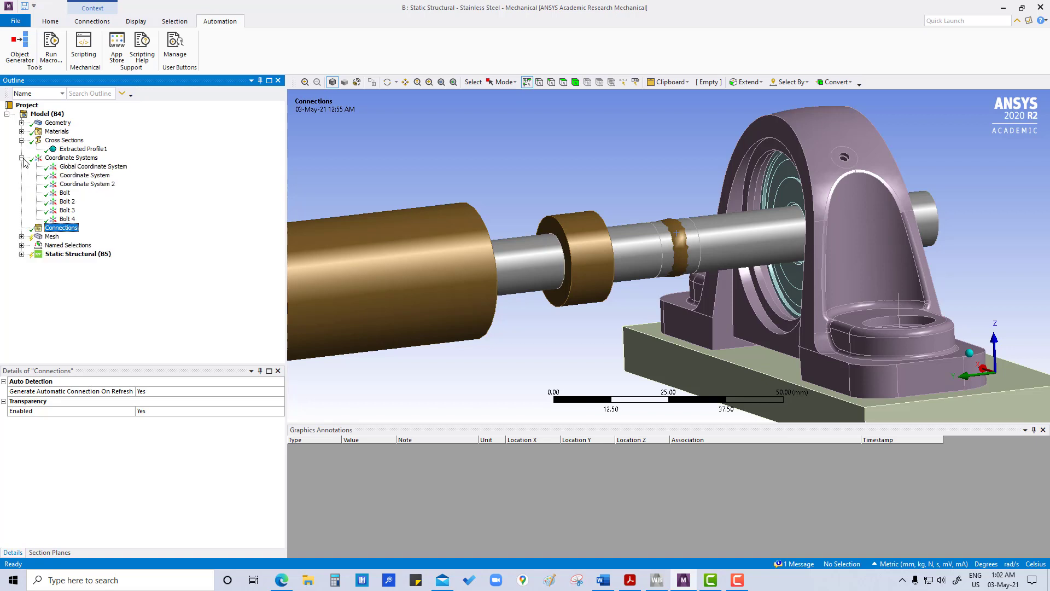
click(65, 193)
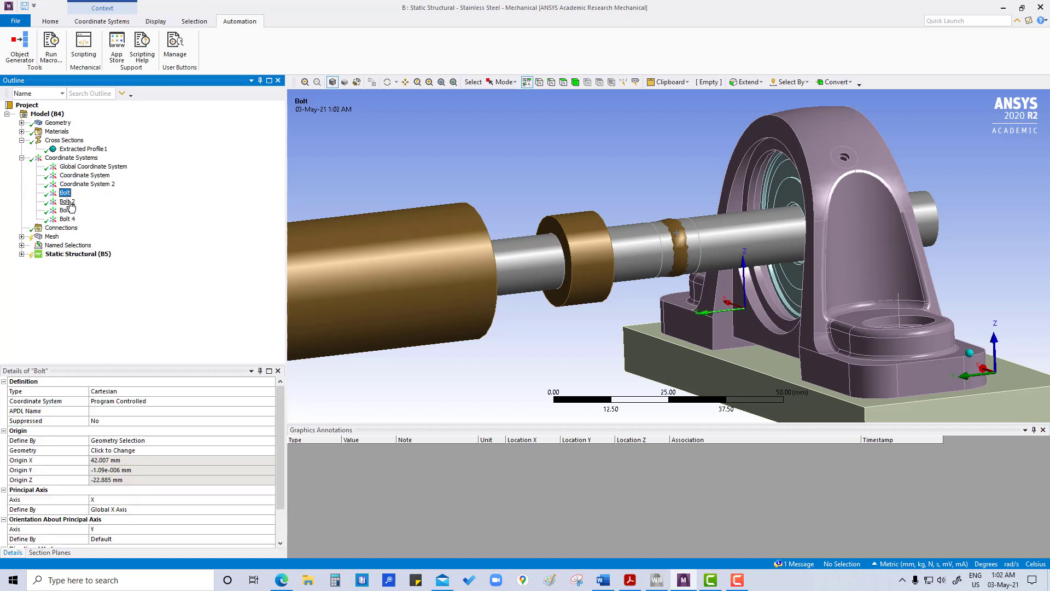
click(67, 201)
click(67, 210)
click(68, 220)
click(22, 157)
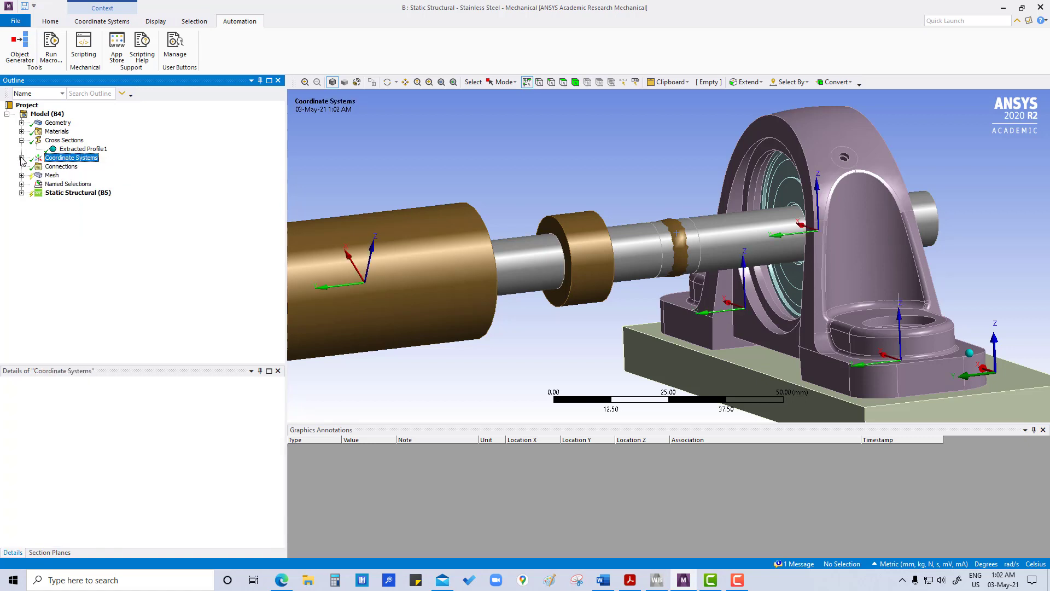
Insert a new Connection Group under Connections.
click(58, 167)
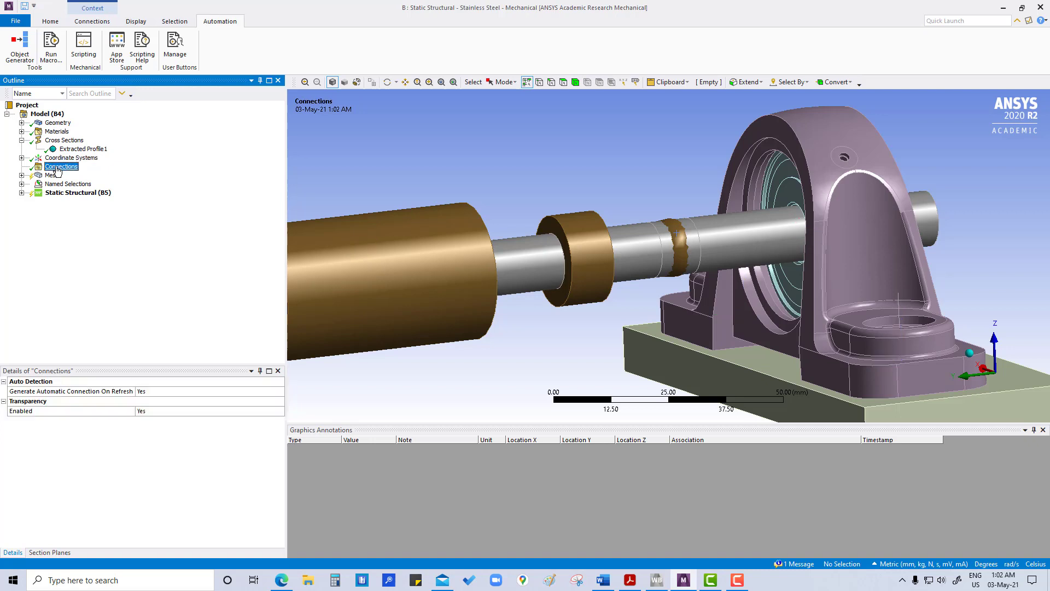
right_click(57, 170)
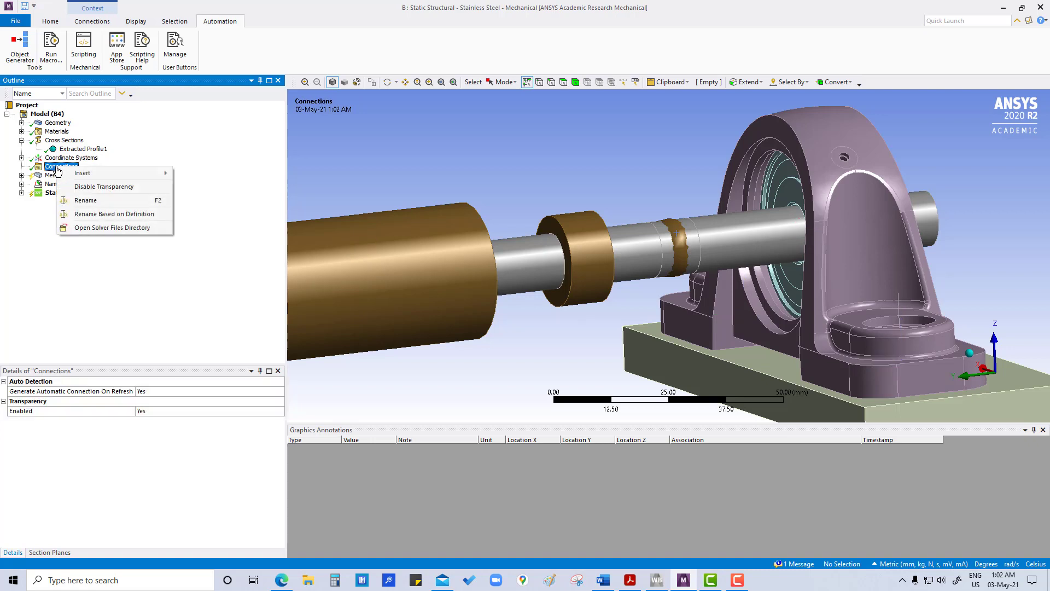
mouse_move(90, 173)
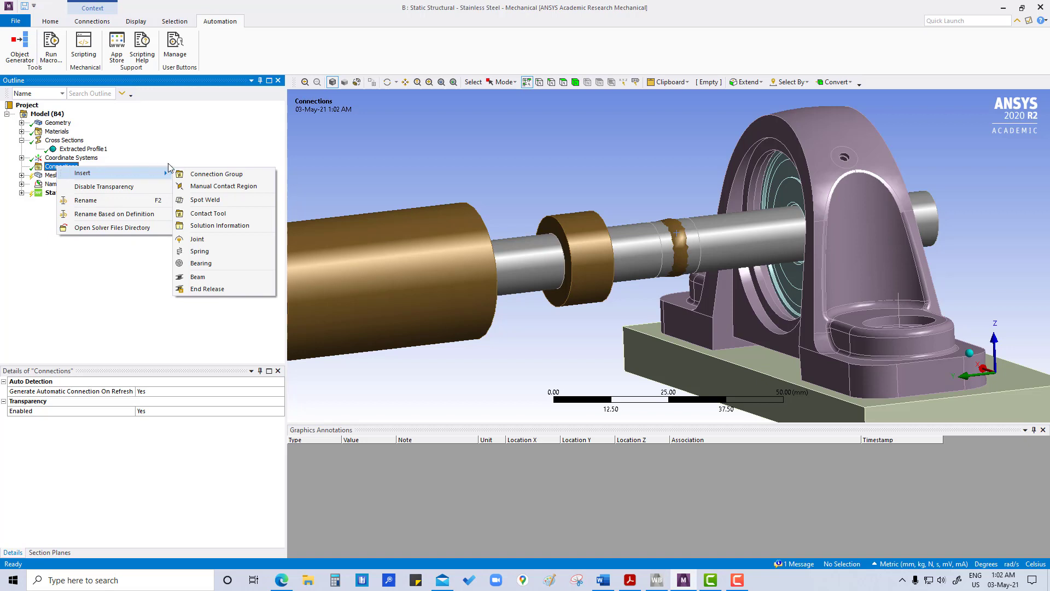
click(217, 175)
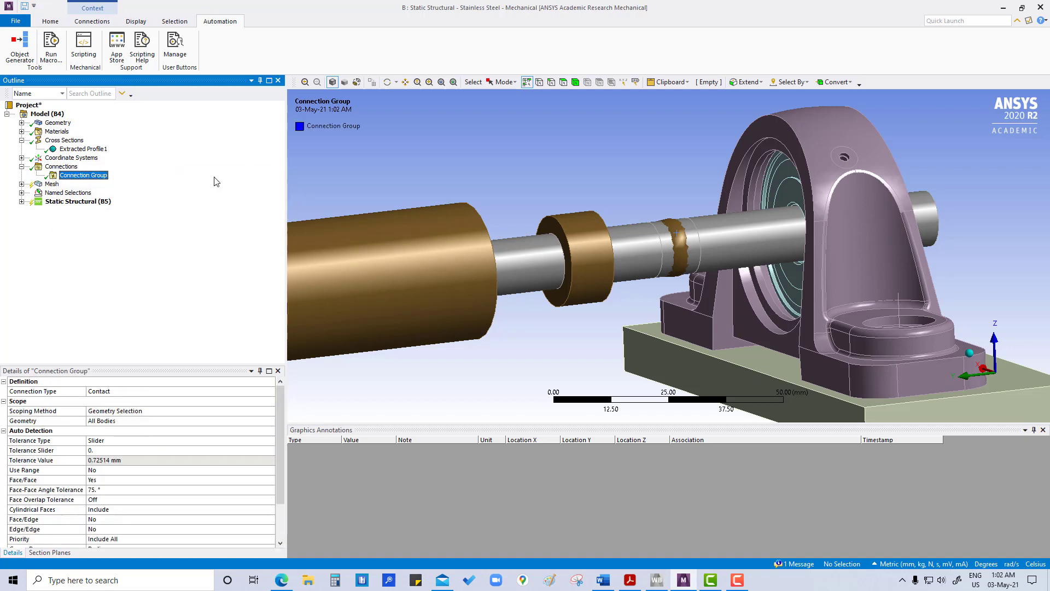
Auto-generate contacts for the group and select all ten resulting contact regions.
right_click(80, 177)
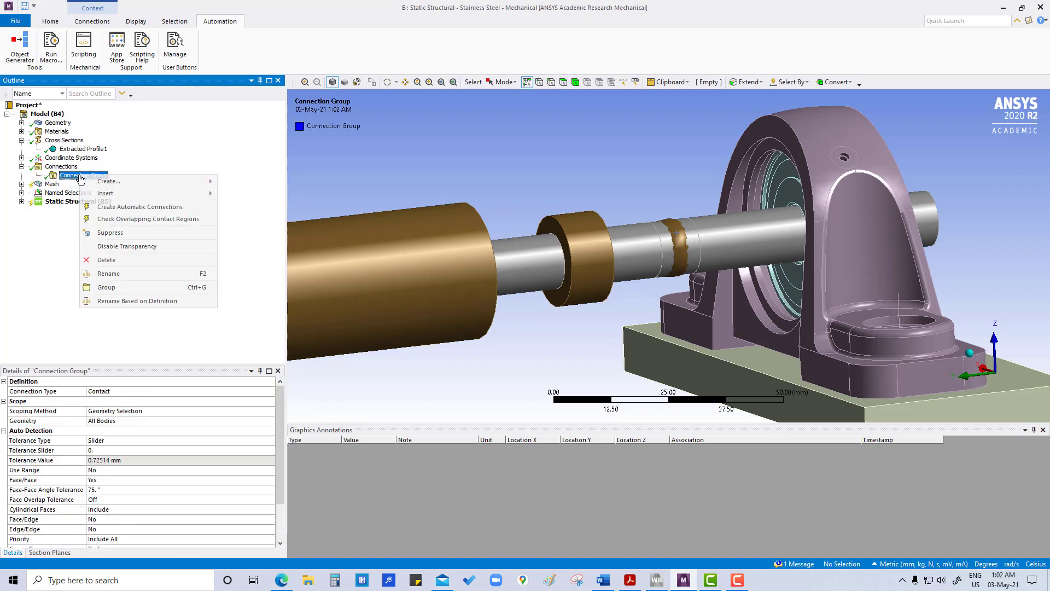
click(146, 207)
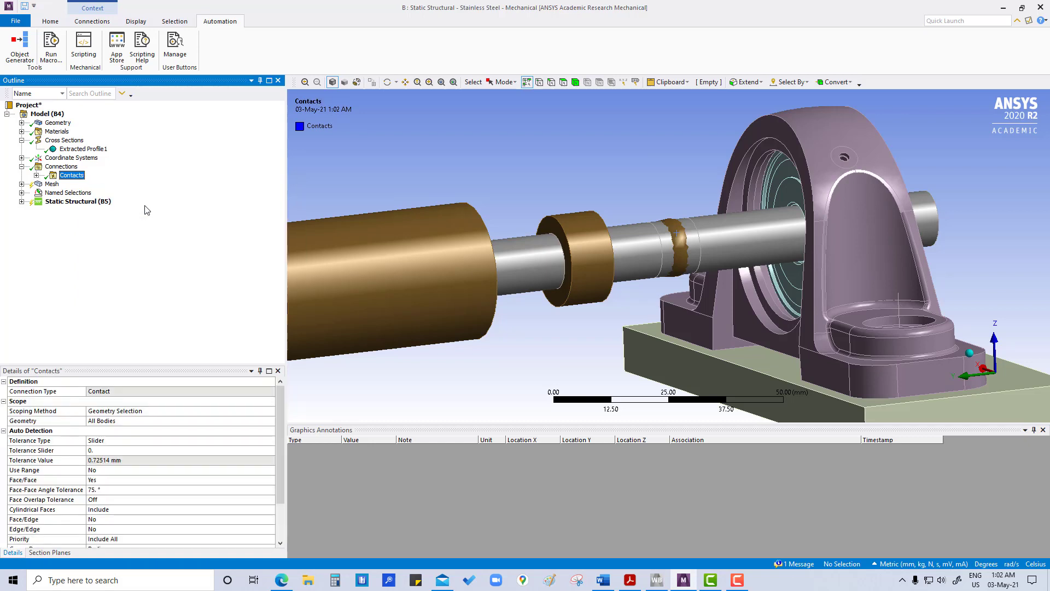
click(36, 175)
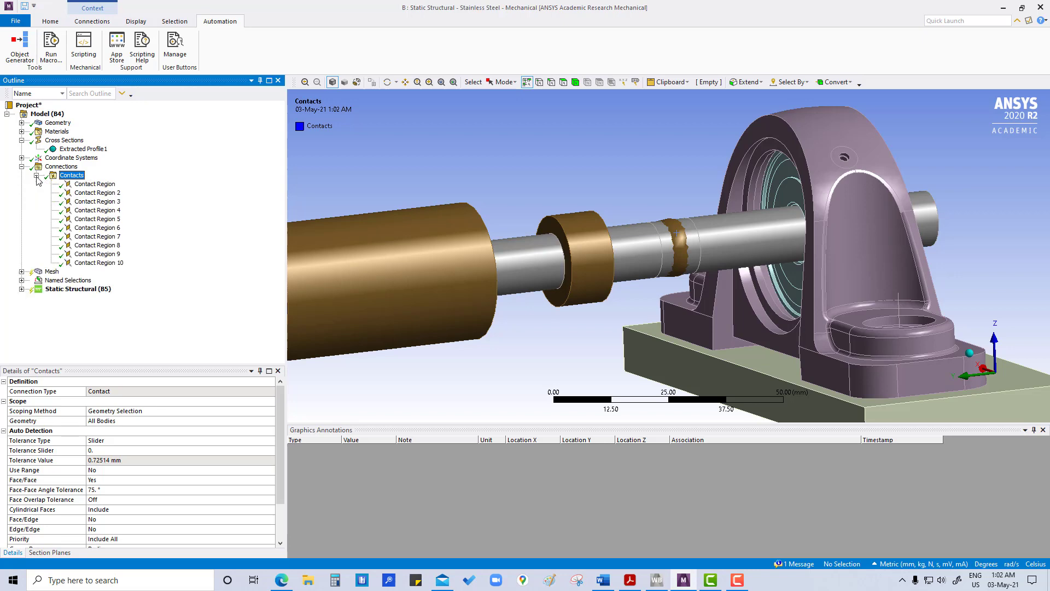
click(112, 185)
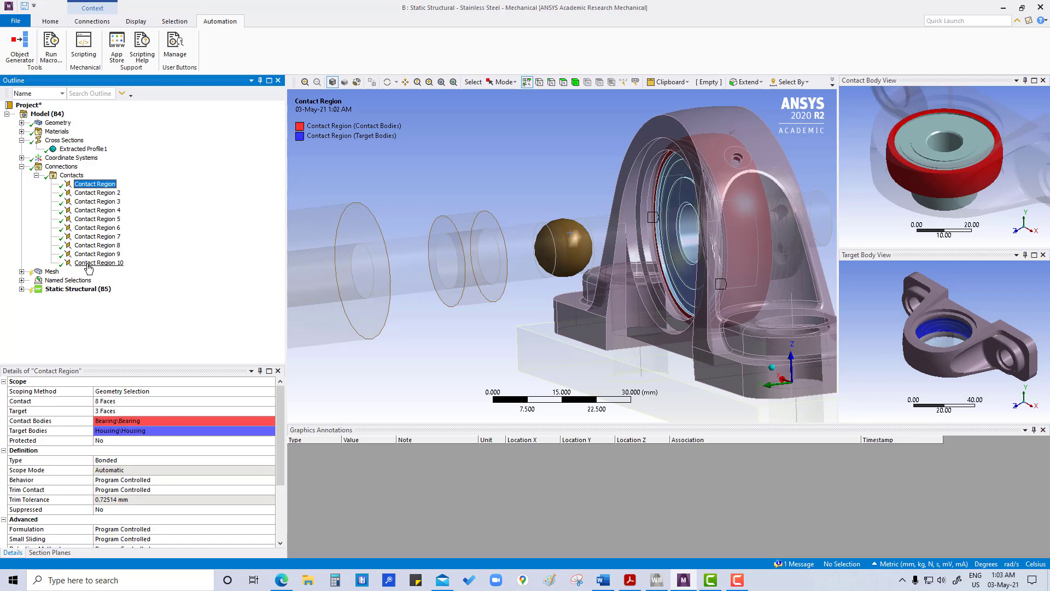
shift+click(89, 265)
Rename the ten contacts based on definition, then review Bearing To Housing and Bearing To Ring.
right_click(89, 266)
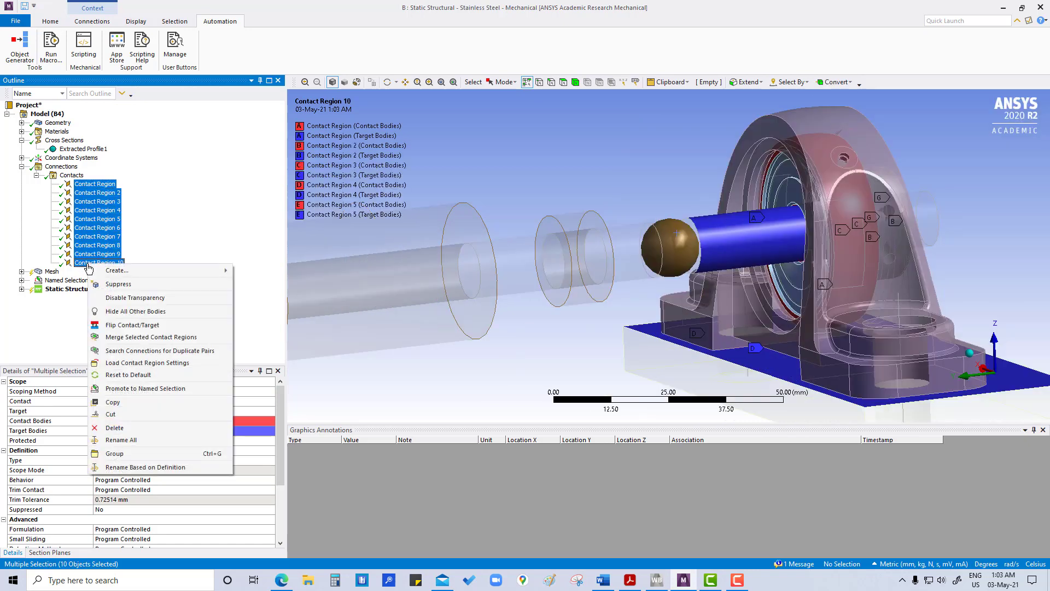
click(144, 467)
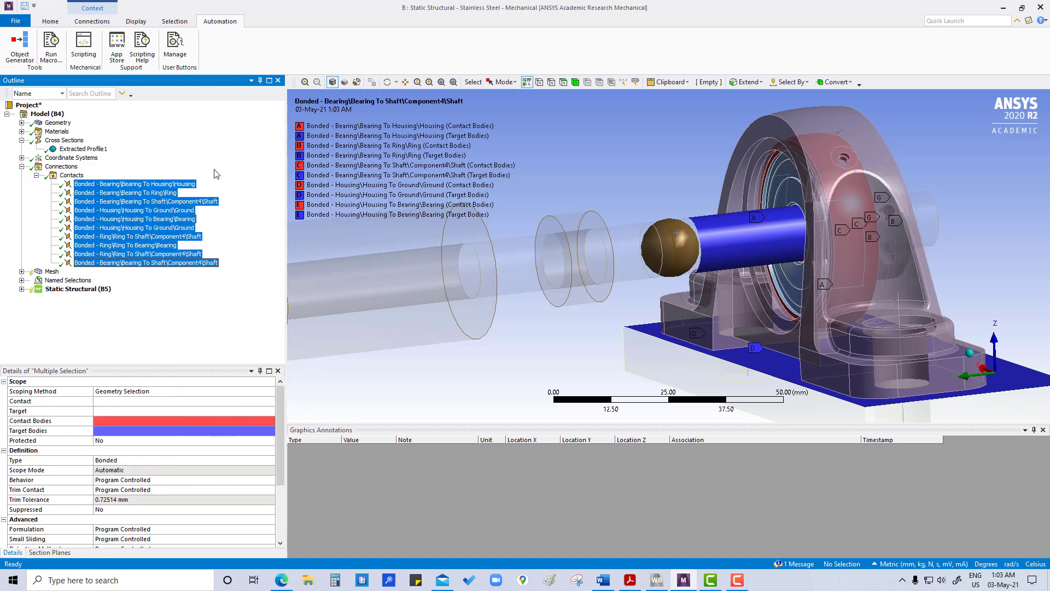
click(133, 184)
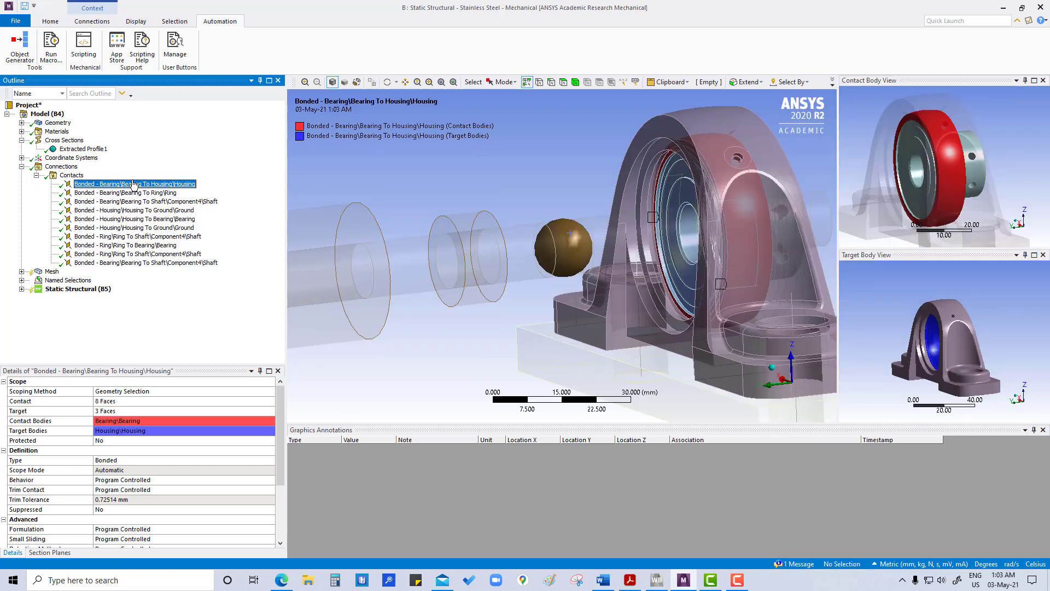
click(120, 193)
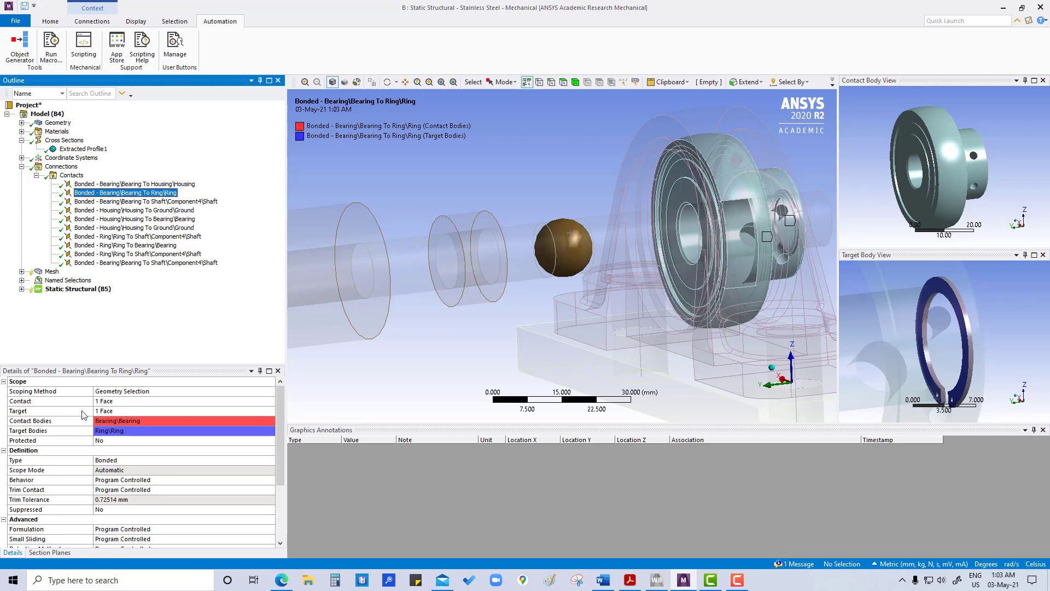
Change the Bearing To Ring contact type to Frictional.
click(126, 460)
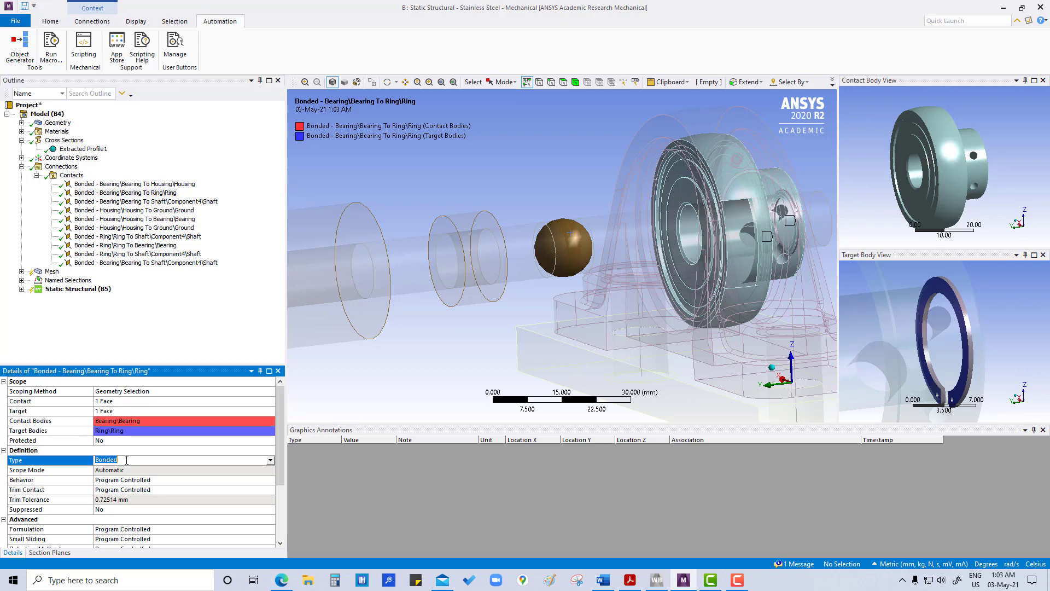
click(271, 459)
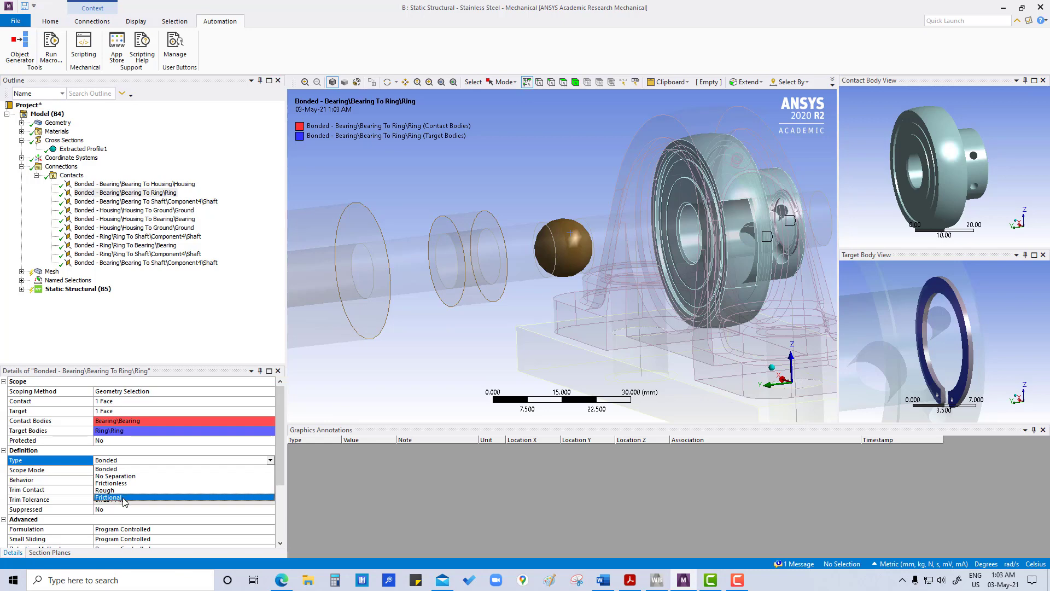
click(125, 497)
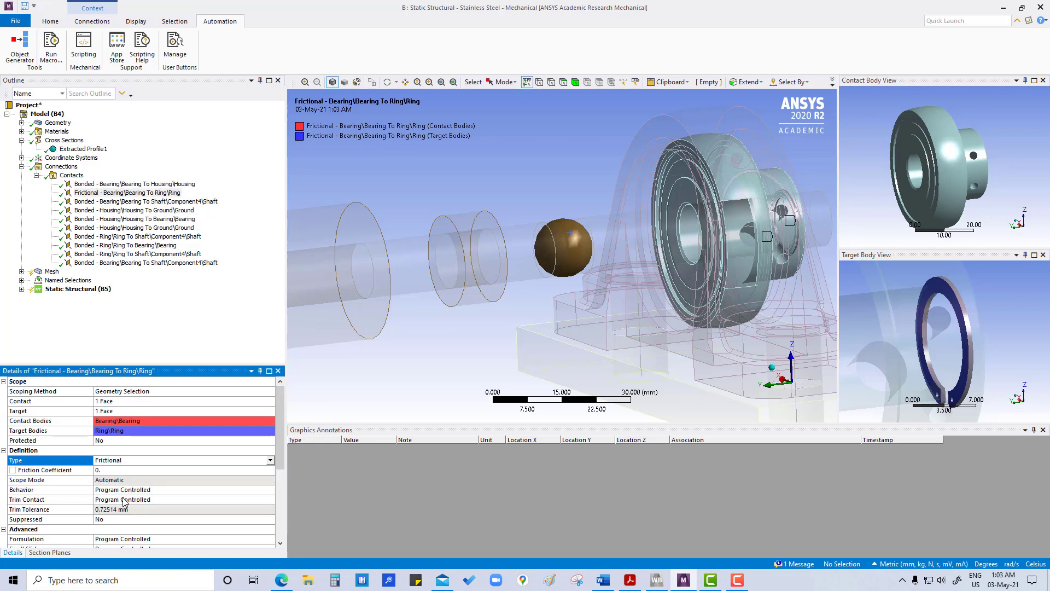
click(100, 471)
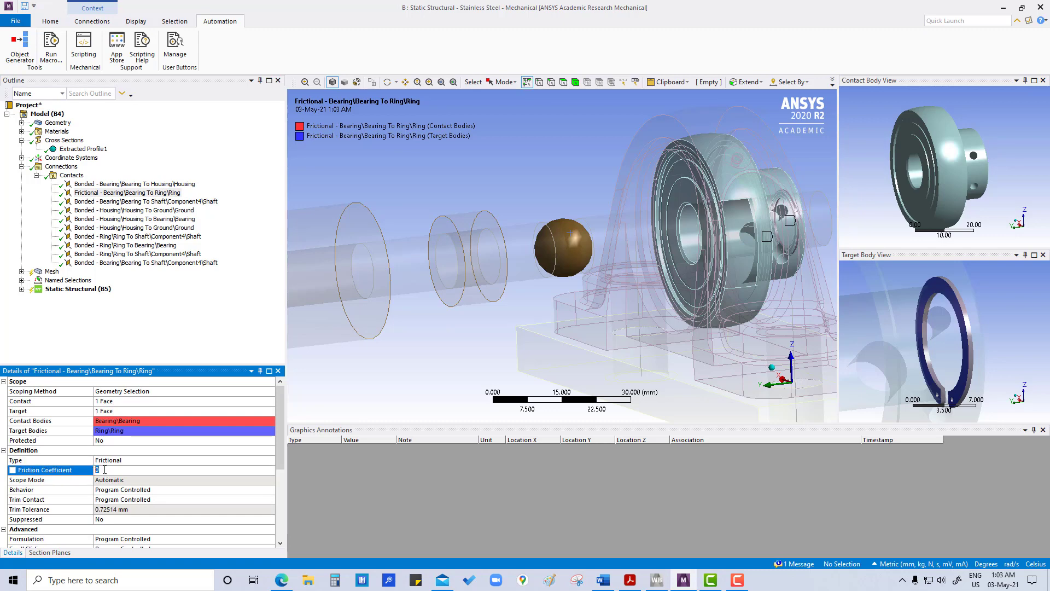
click(97, 470)
Make Ring To Bearing frictional with friction coefficient 0.2, then review Bearing To Shaft.
click(124, 249)
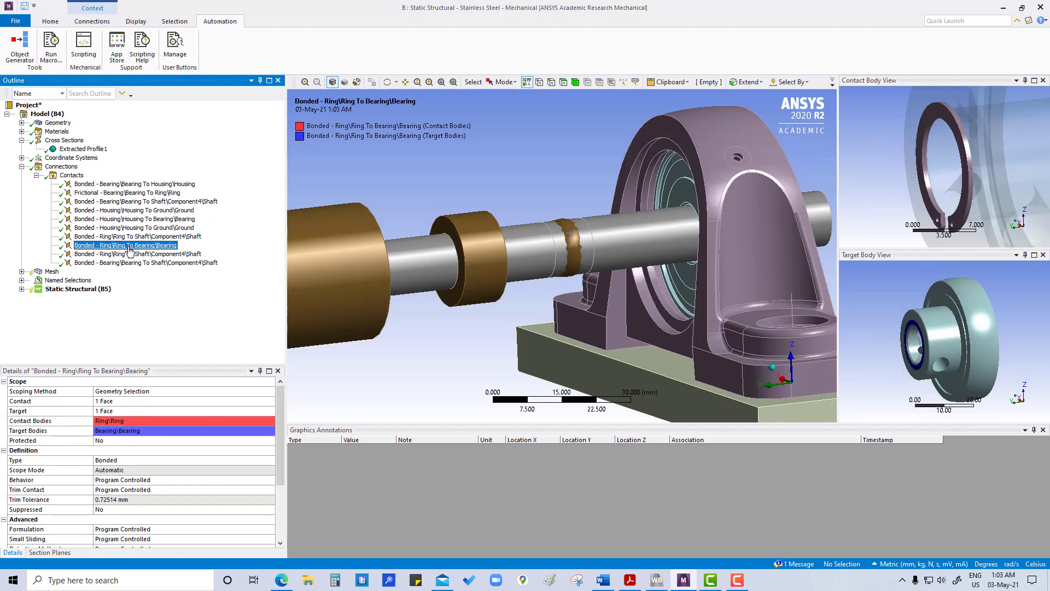
click(121, 460)
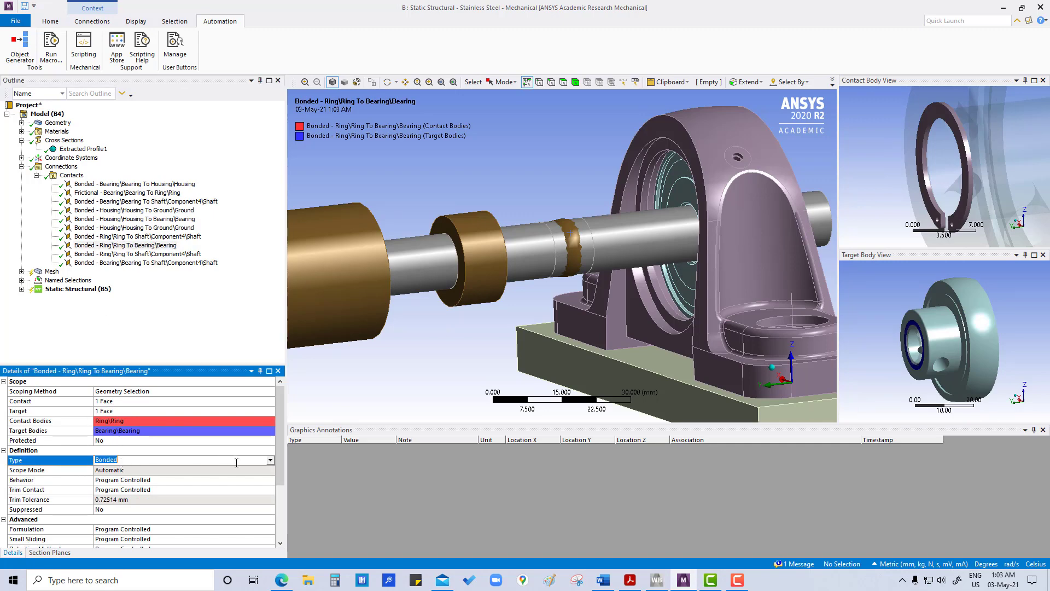
click(270, 460)
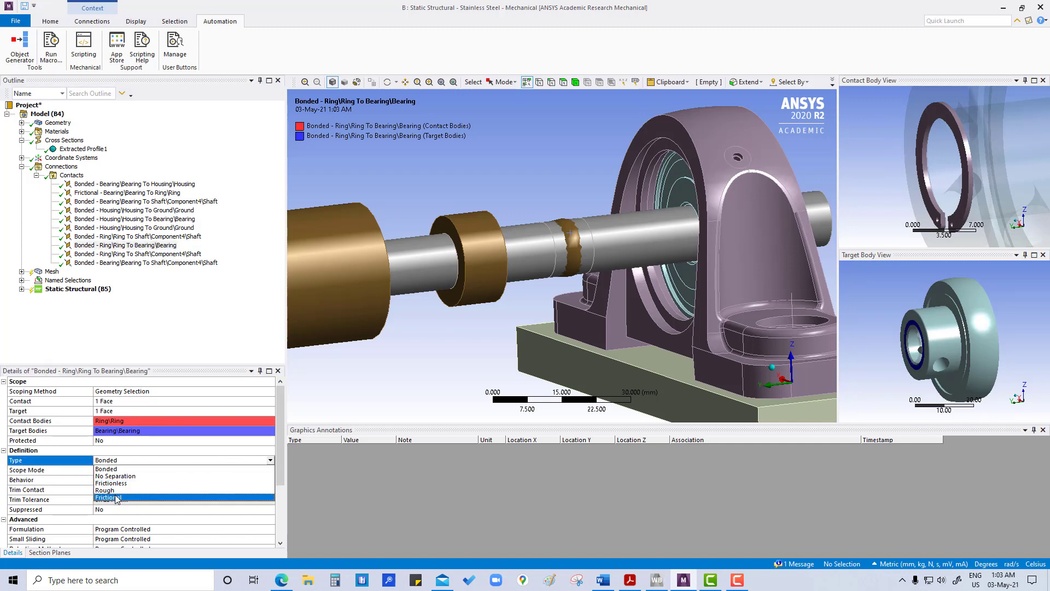
click(116, 499)
click(114, 469)
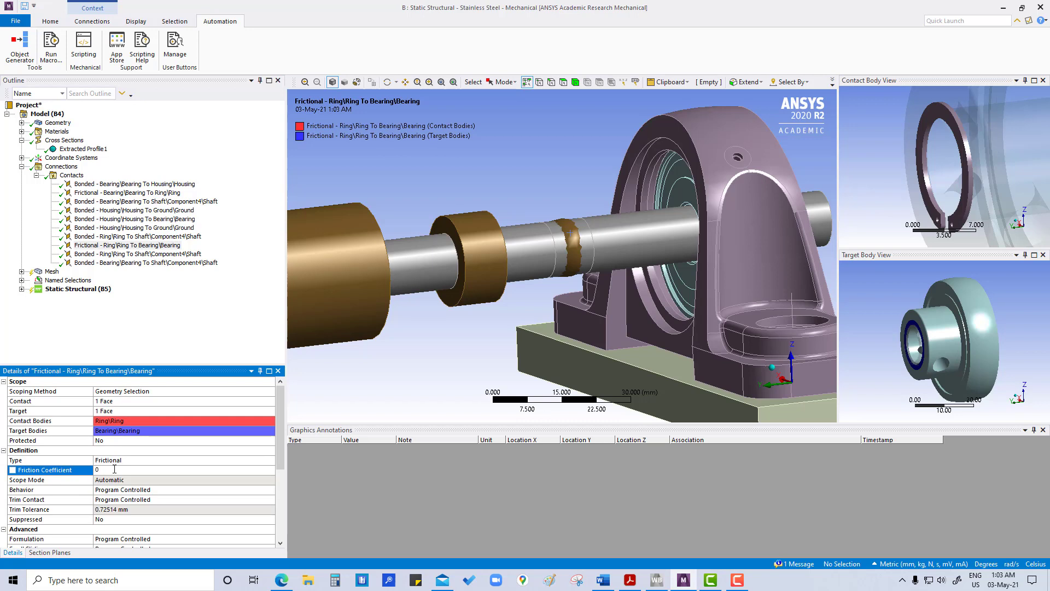
drag(114, 469, 92, 470)
click(190, 323)
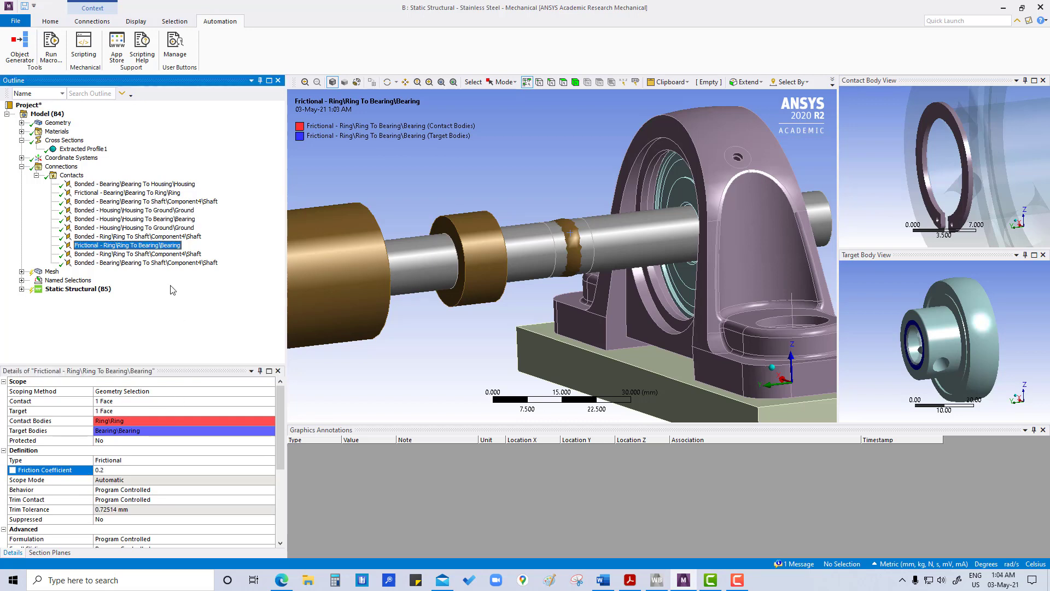
click(147, 204)
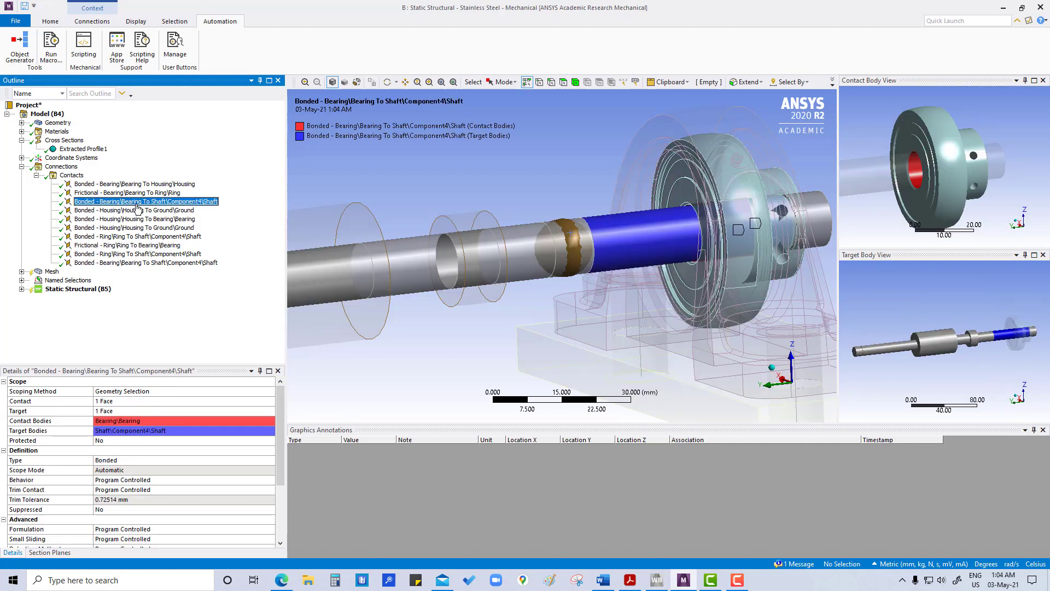
Change the first Housing To Ground contact from Bonded to Frictionless.
click(137, 210)
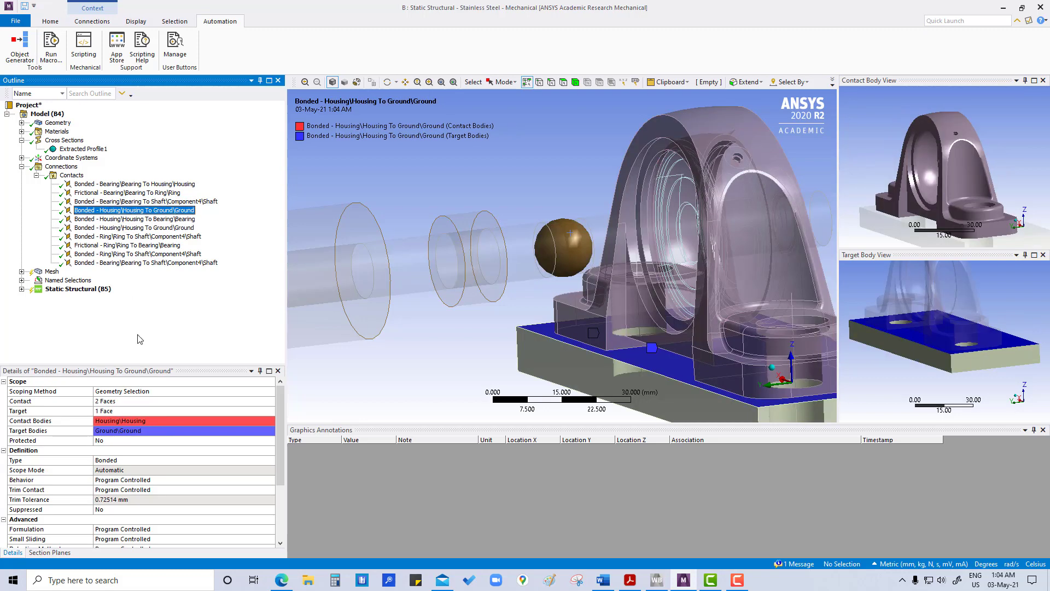
click(116, 460)
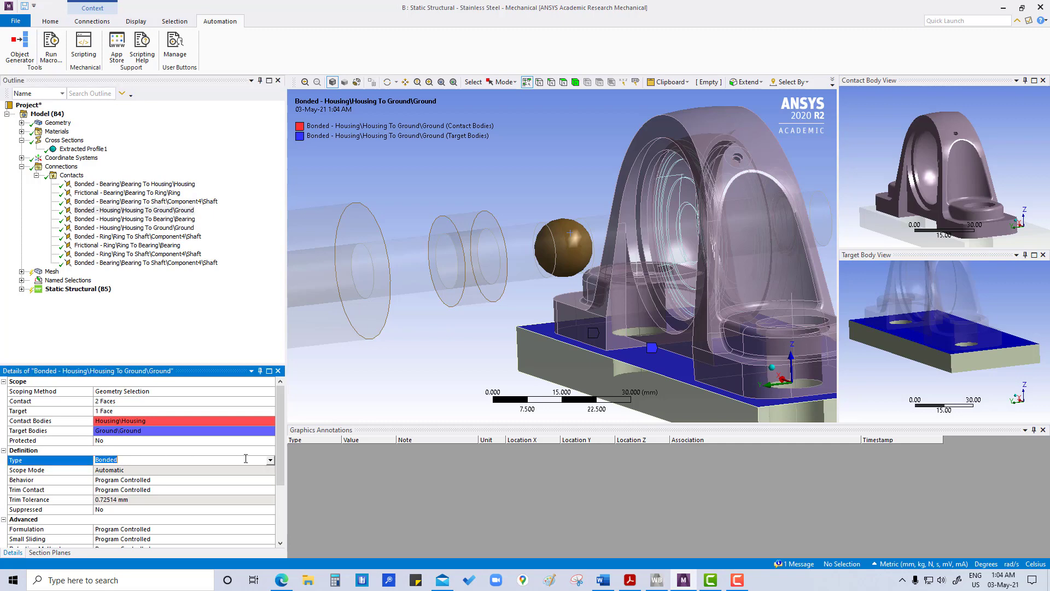
click(270, 461)
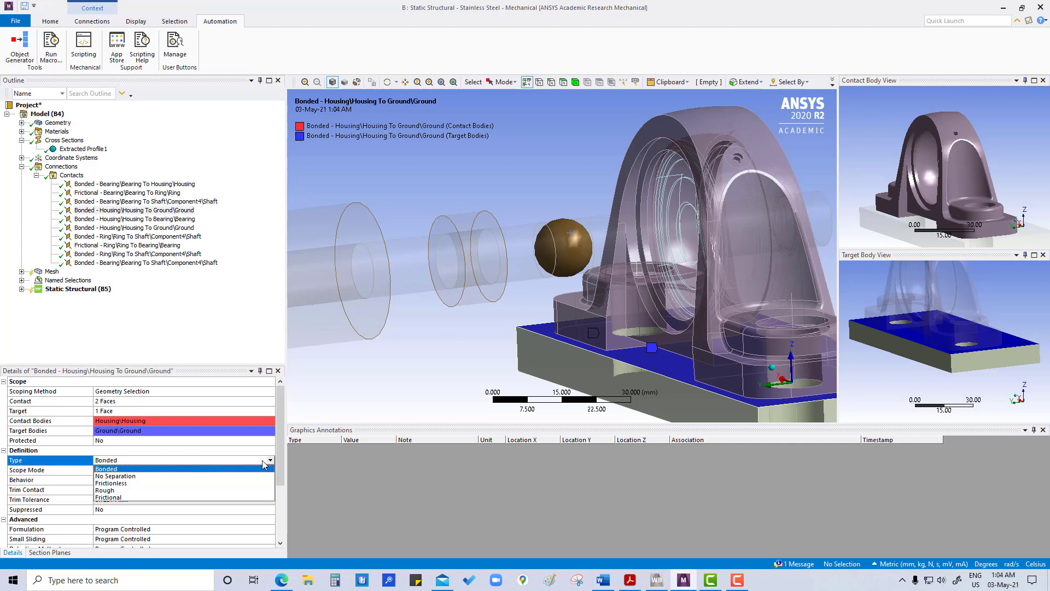
click(122, 484)
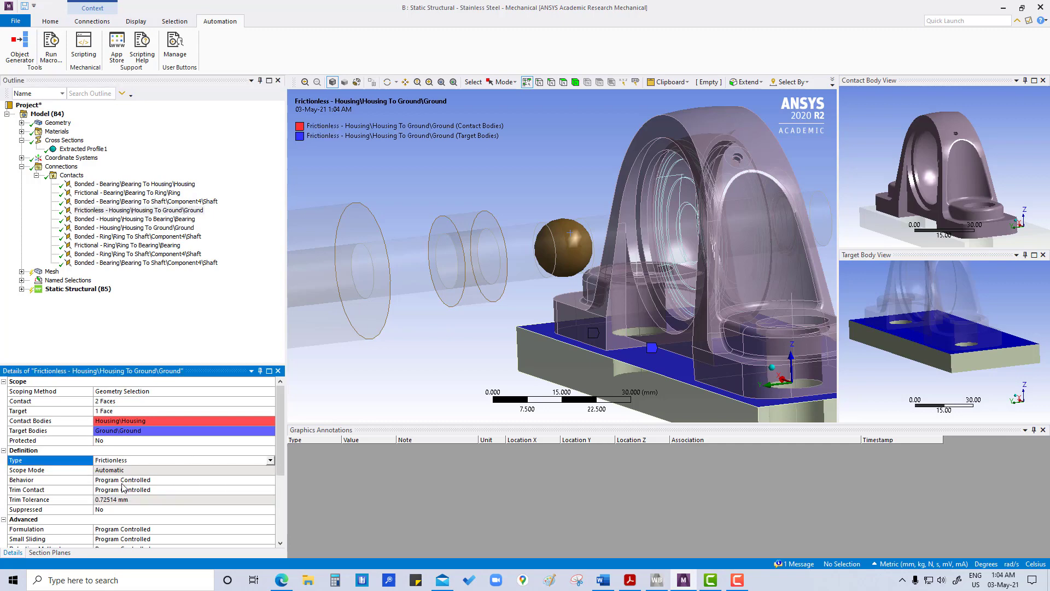
Change the second Housing To Ground contact to Frictionless as well.
click(131, 228)
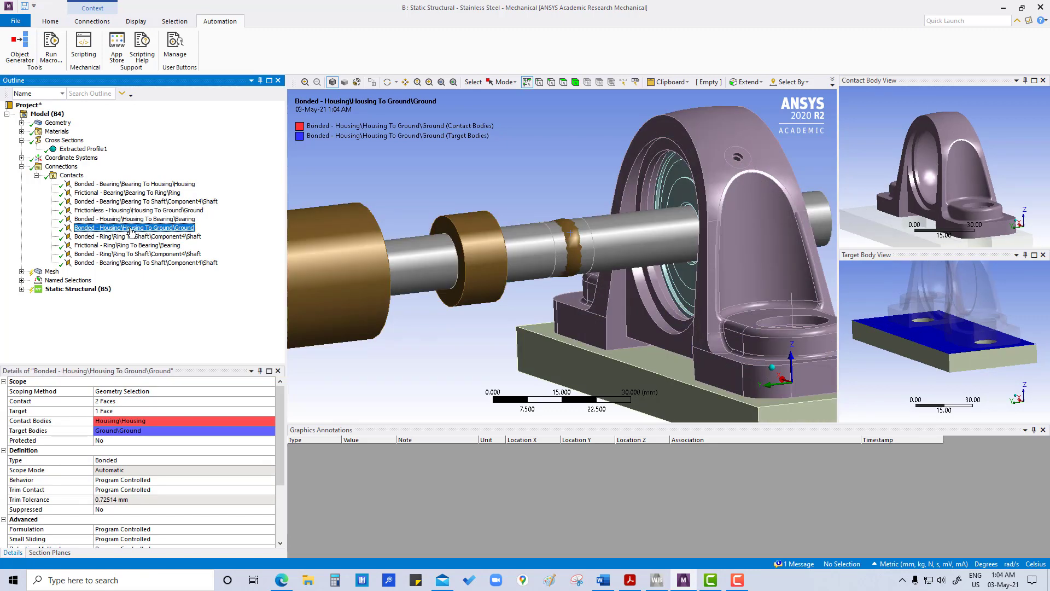
click(125, 462)
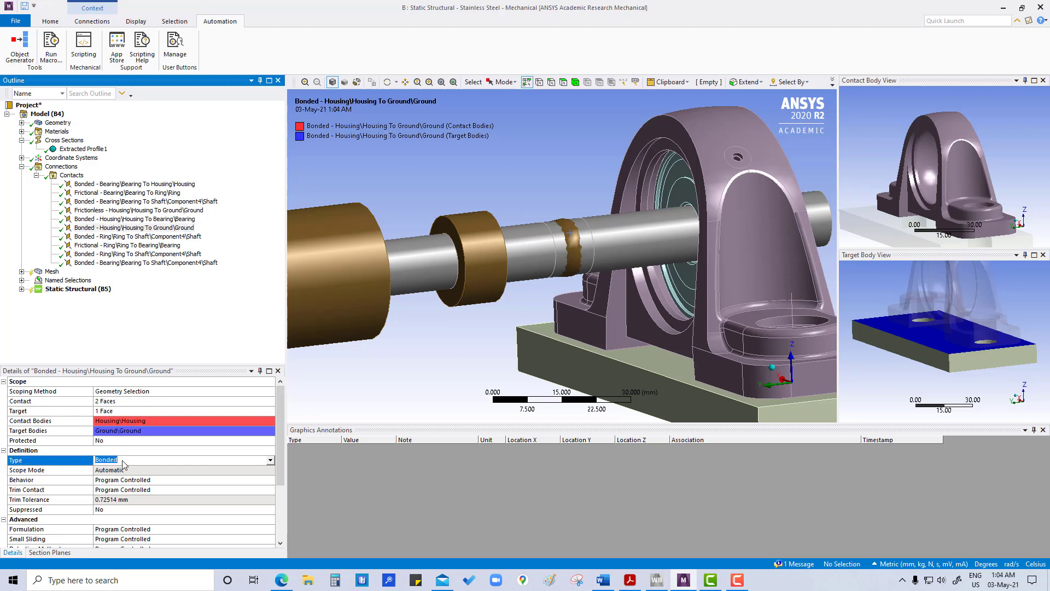
click(270, 460)
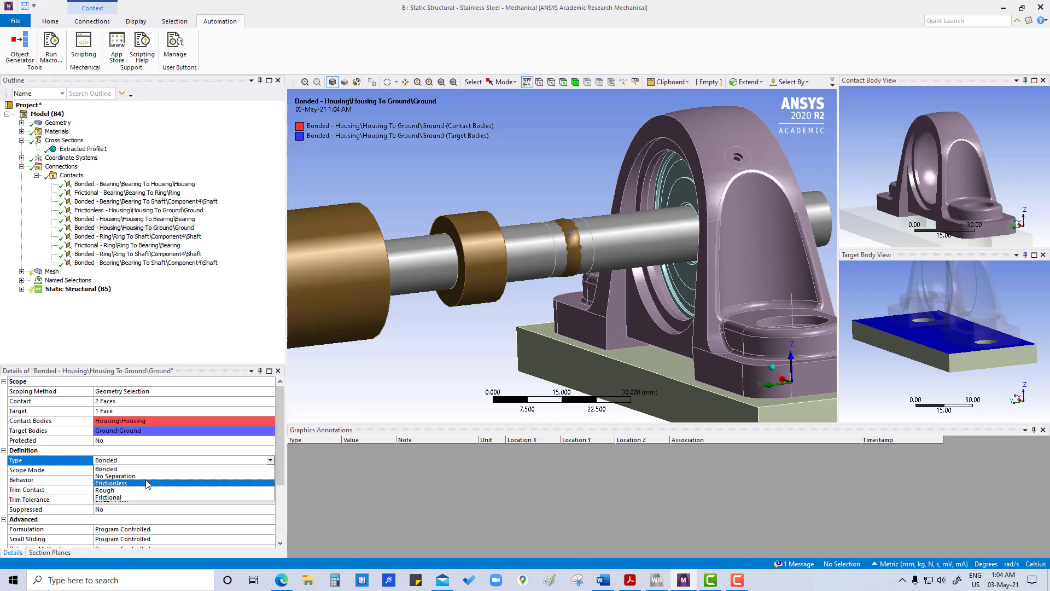
click(137, 483)
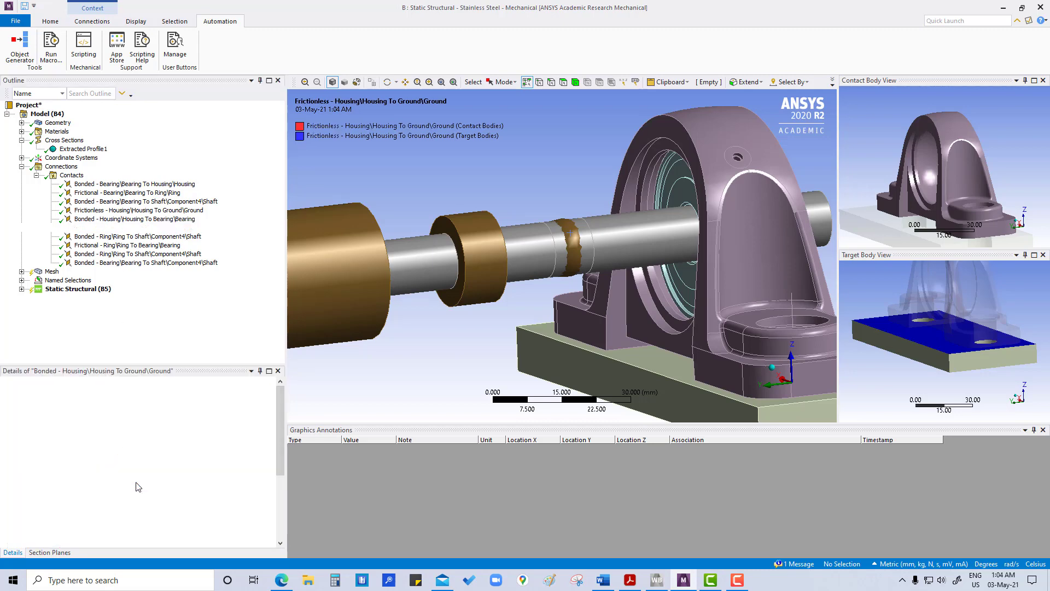
click(180, 333)
Review the Ring To Shaft, Ring To Bearing and Bearing To Shaft contacts.
click(122, 237)
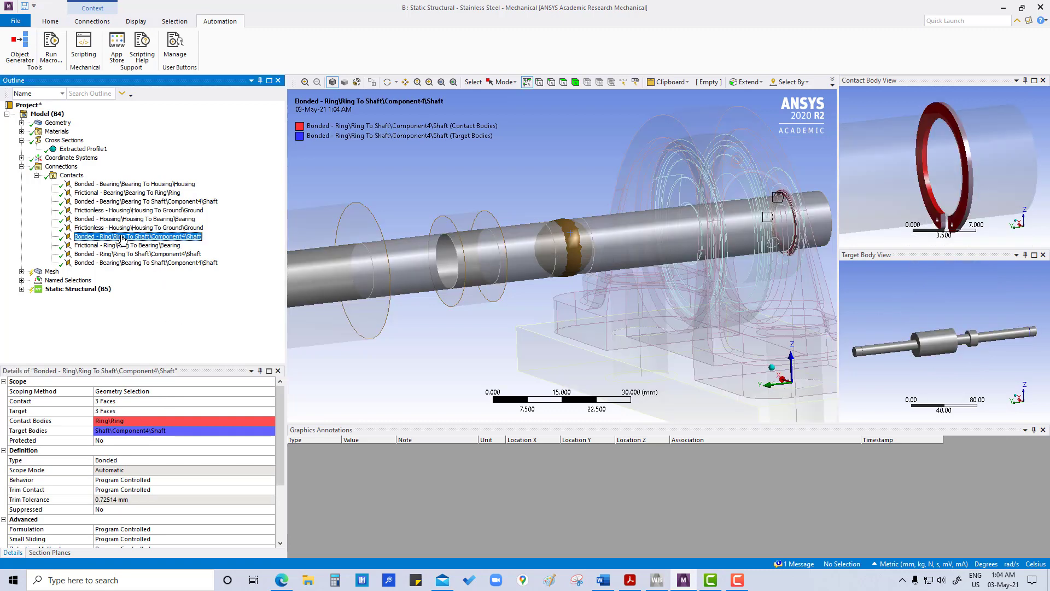
click(123, 245)
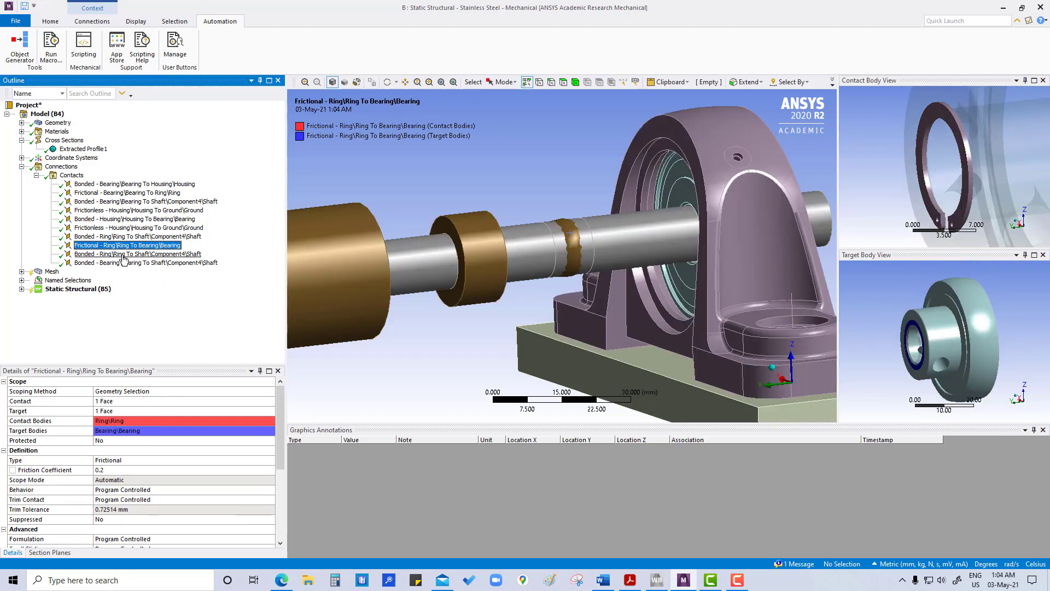
click(122, 254)
click(131, 262)
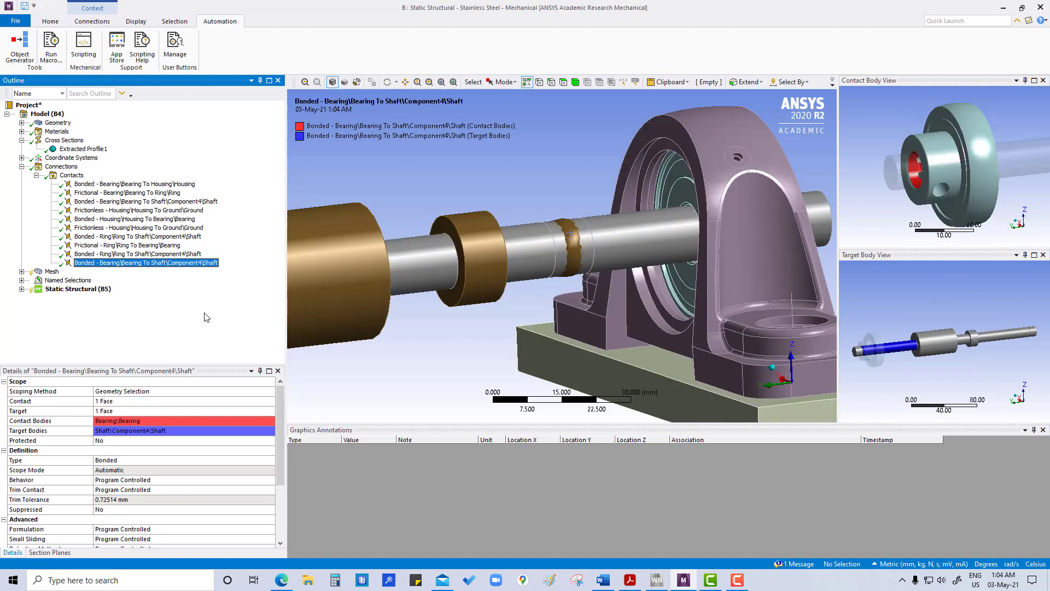
Insert a Manual Contact Region under the Contacts folder.
scroll(582, 246, down, 3)
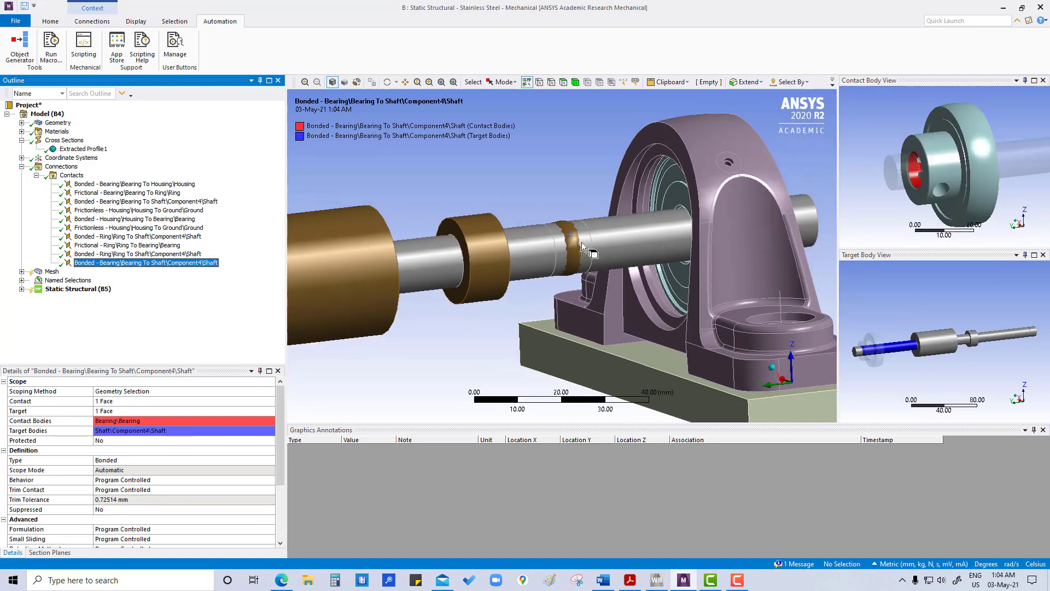
scroll(582, 246, down, 2)
middle_drag(596, 285, 508, 309)
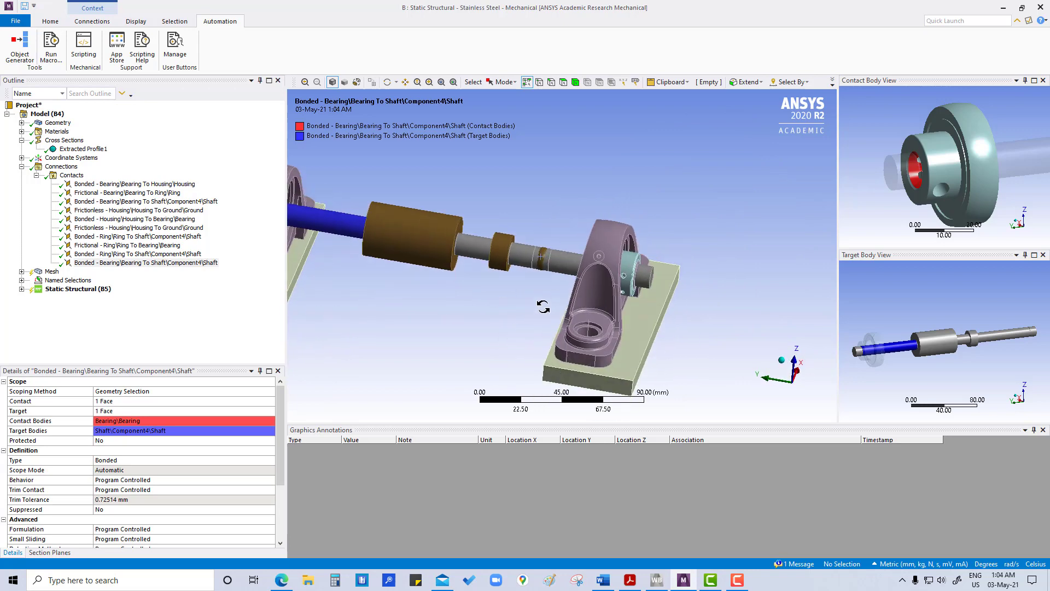
click(193, 299)
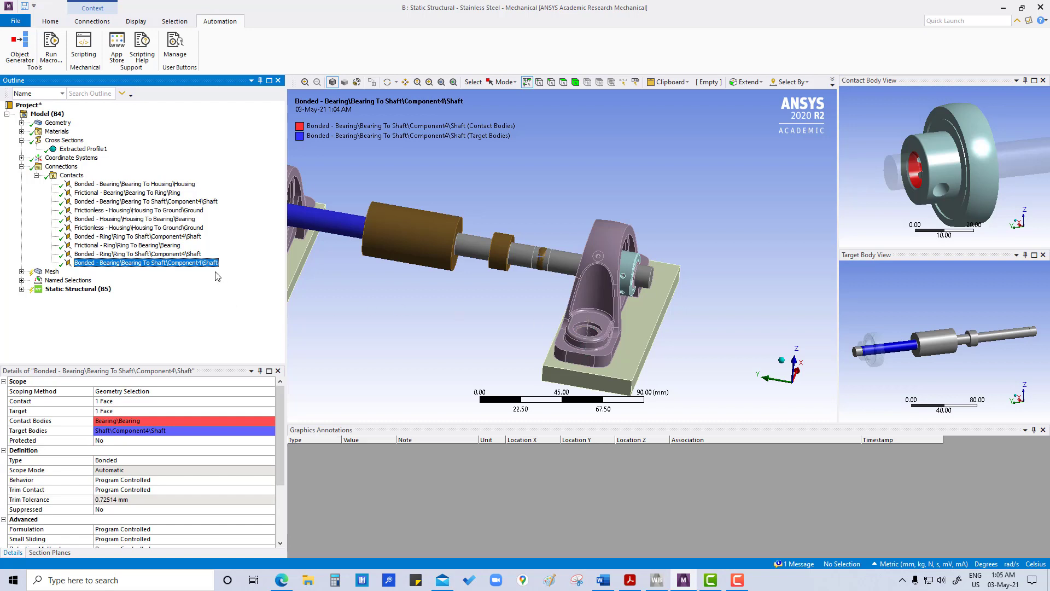
right_click(73, 176)
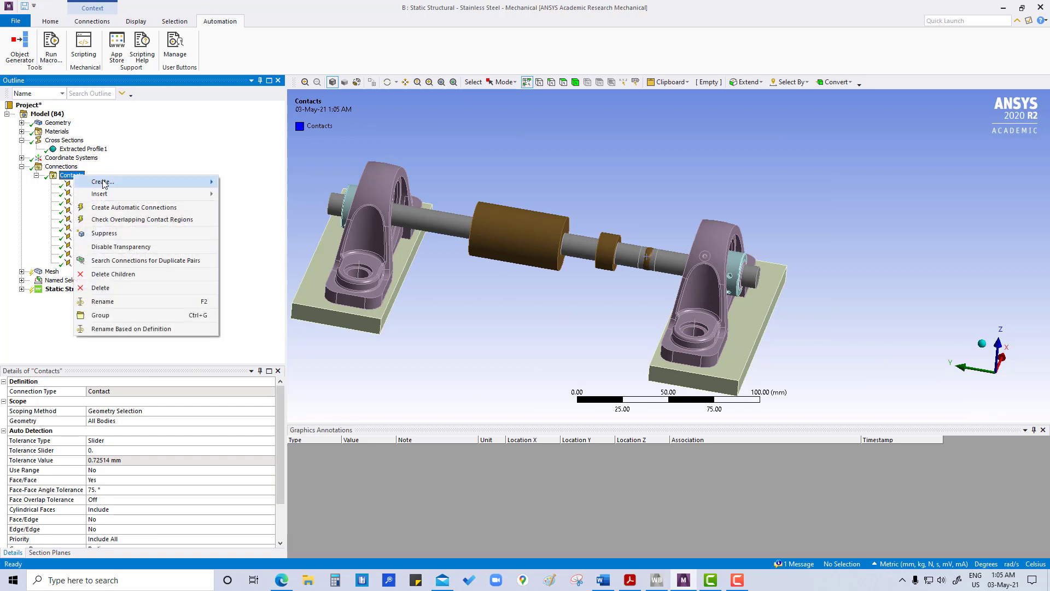
mouse_move(106, 197)
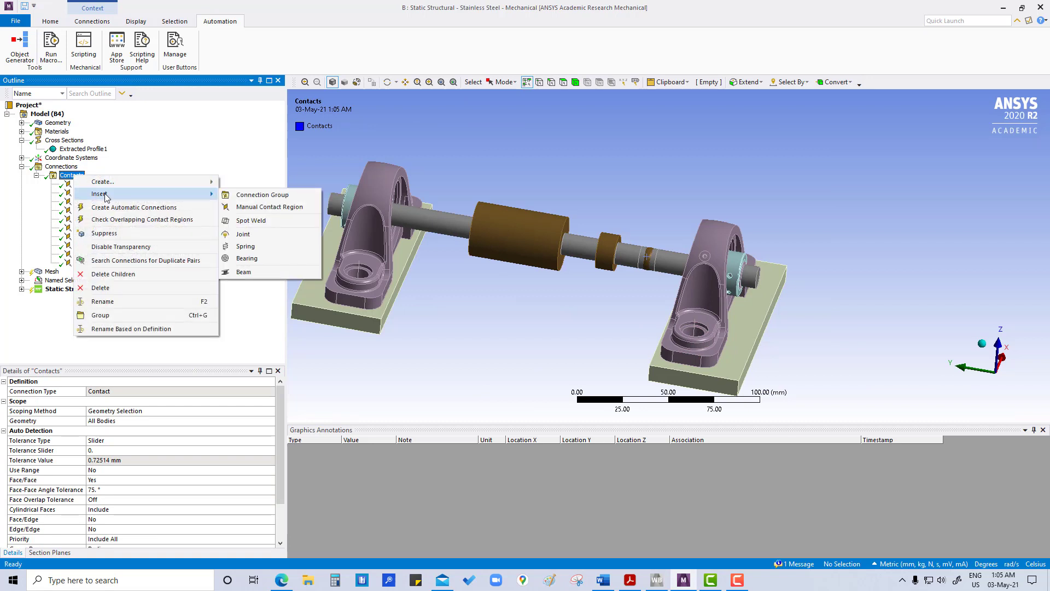
click(270, 206)
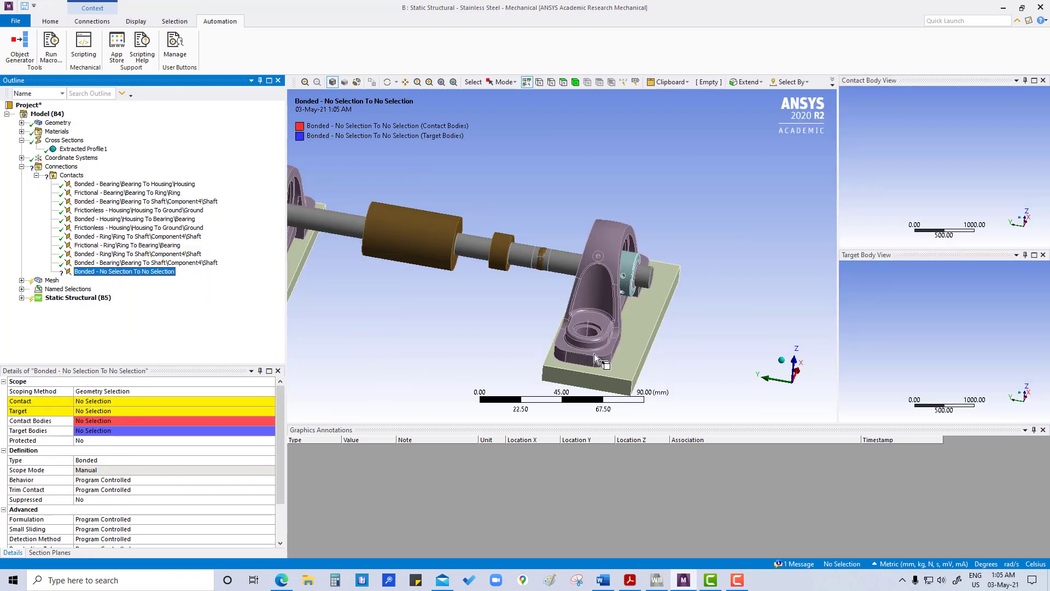
scroll(582, 345, down, 3)
scroll(584, 336, up, 4)
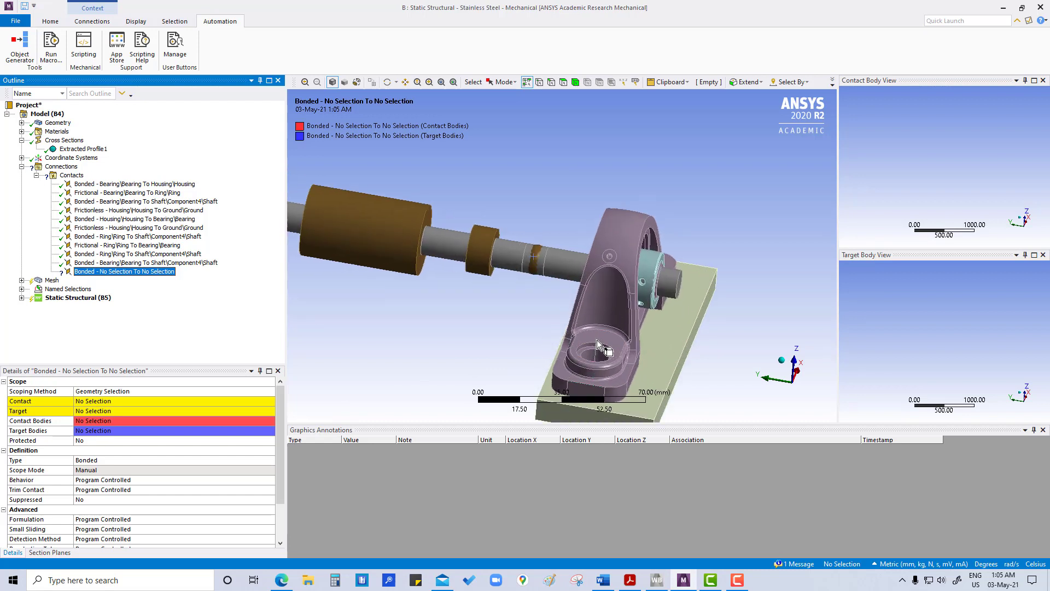
Scope the contact to the beam vertex and the target to the bolt-hole ring face.
click(596, 339)
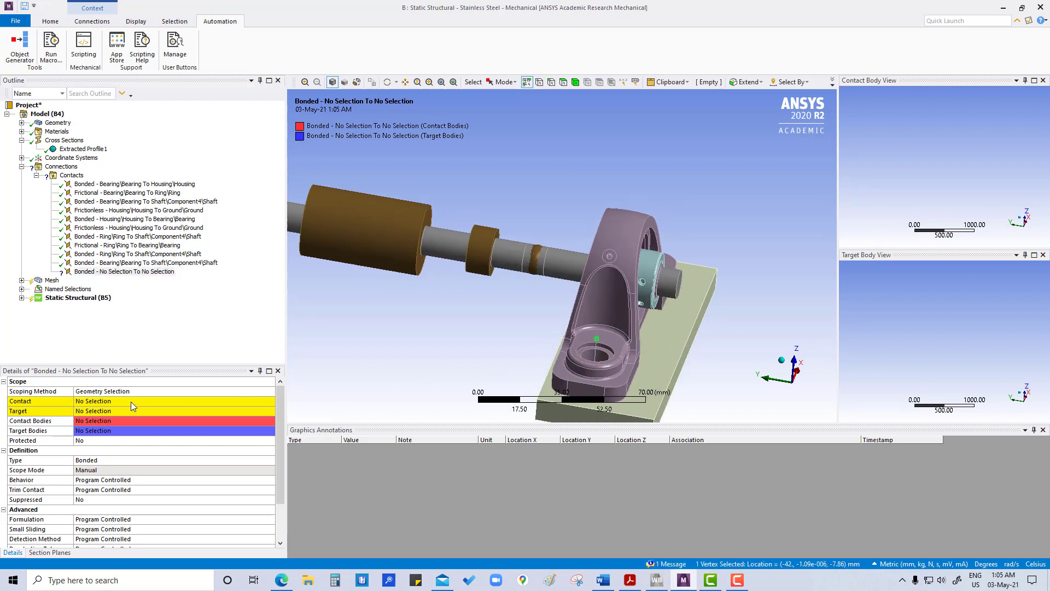
click(108, 401)
click(110, 402)
click(105, 411)
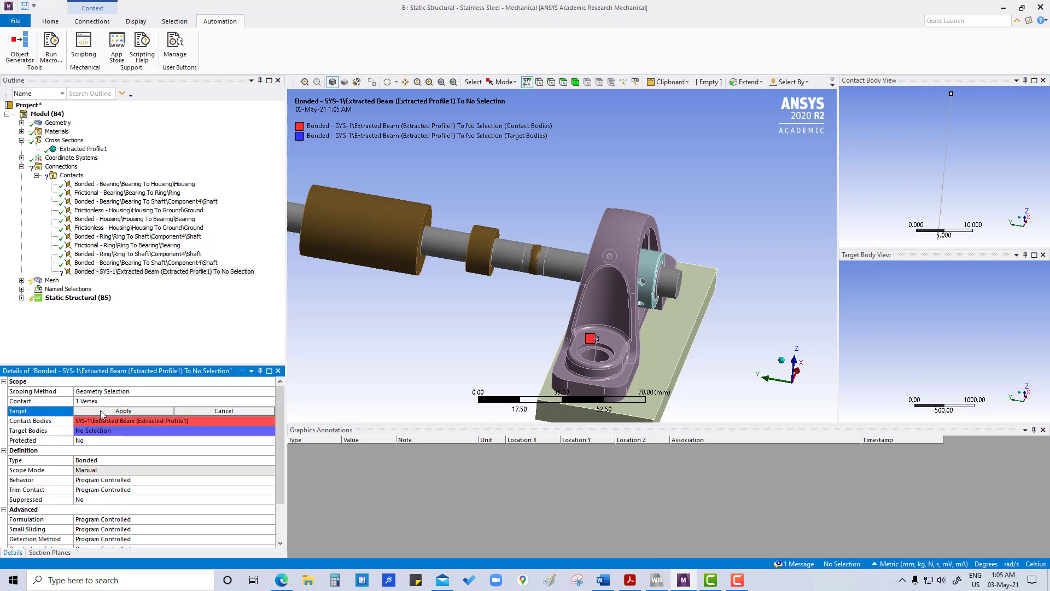
scroll(576, 370, down, 3)
scroll(602, 377, up, 5)
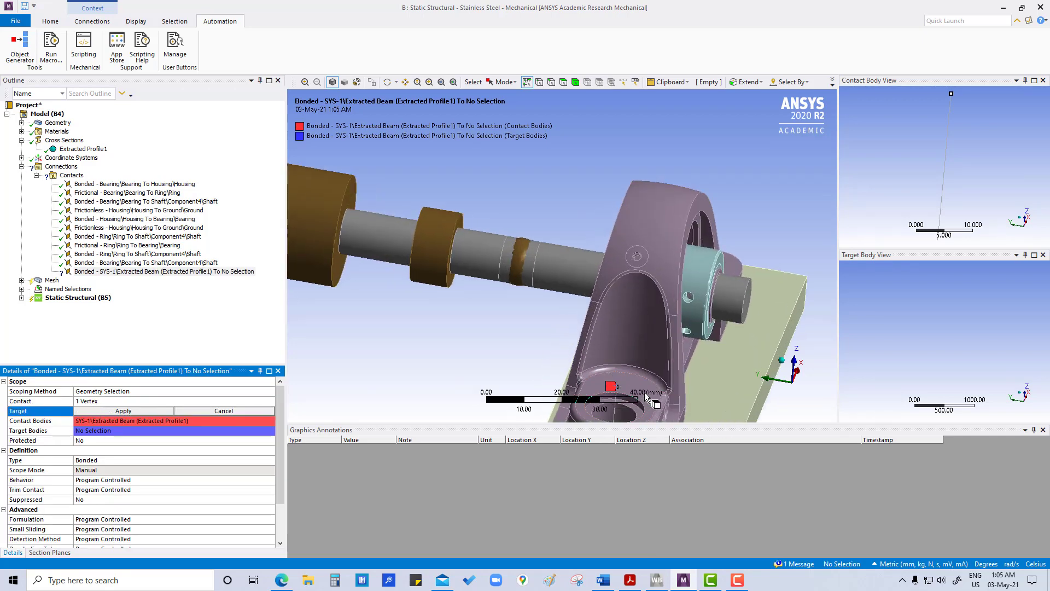
middle_drag(659, 350, 673, 258)
click(654, 302)
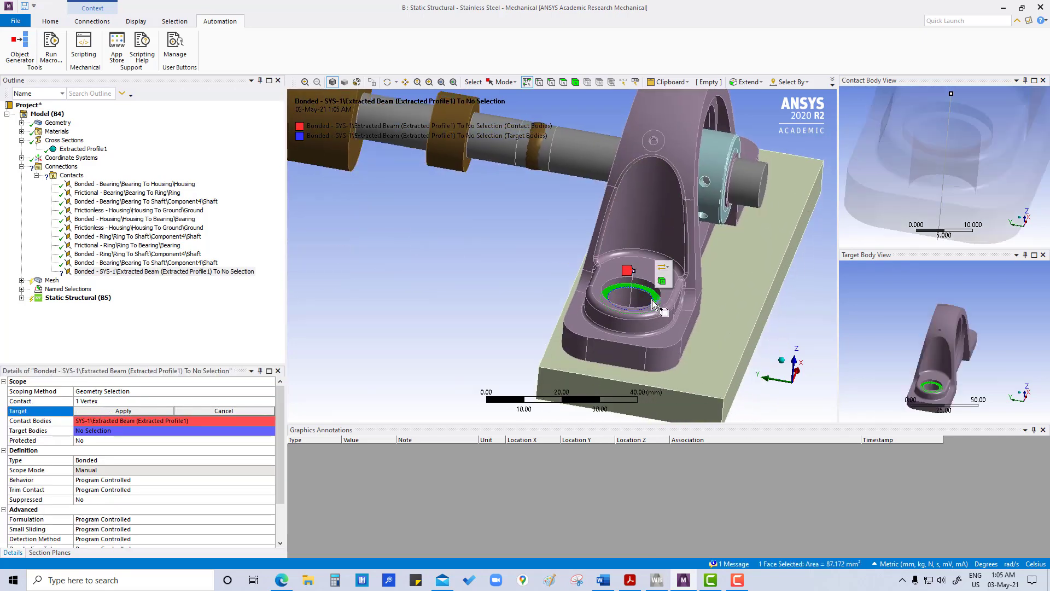
click(138, 411)
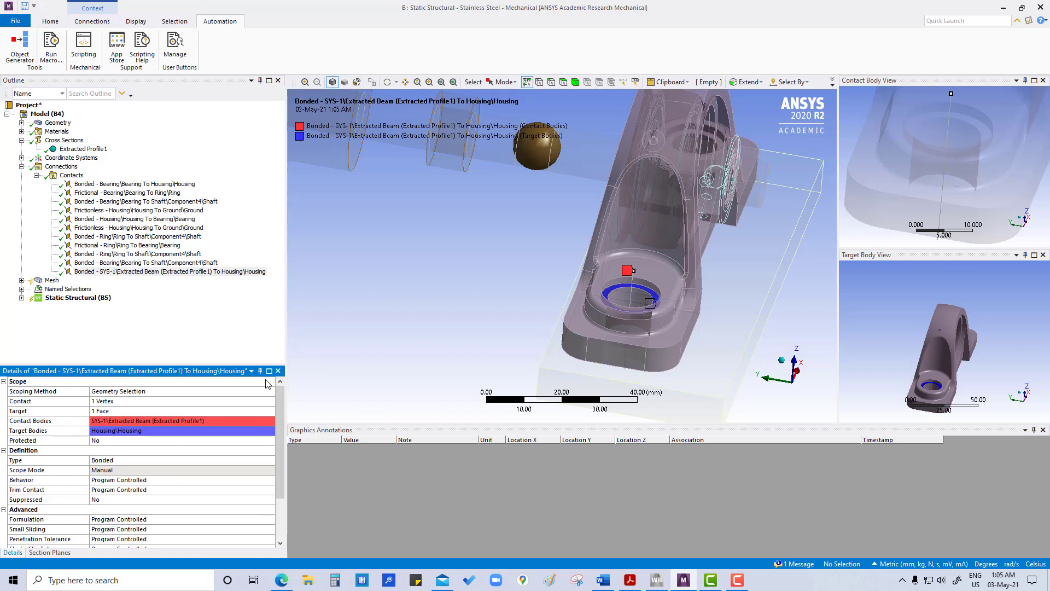
Add a second manual contact from another beam end vertex to a housing face.
scroll(692, 293, down, 4)
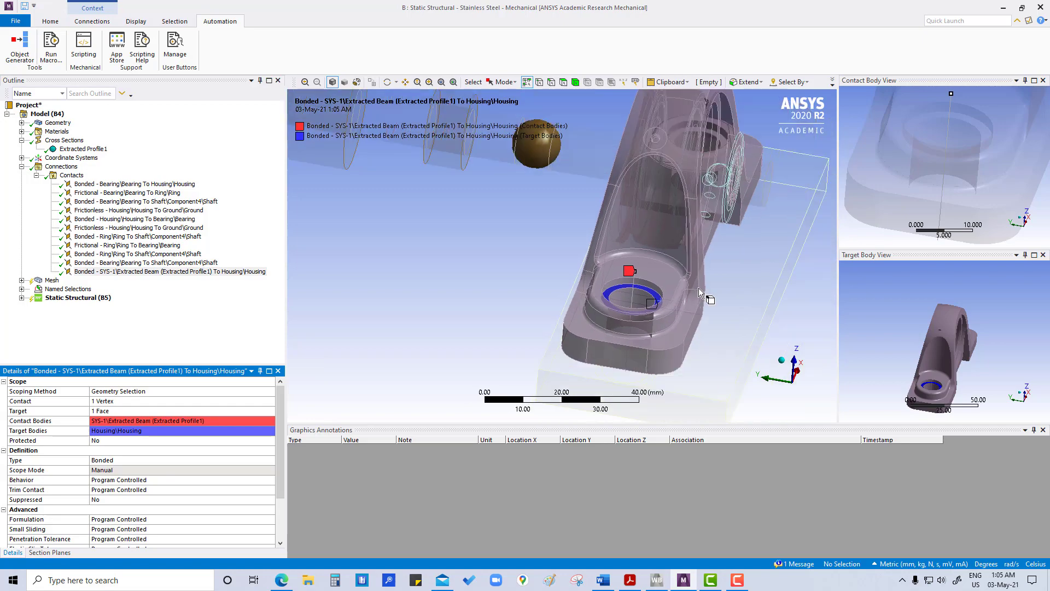
middle_drag(690, 294, 571, 283)
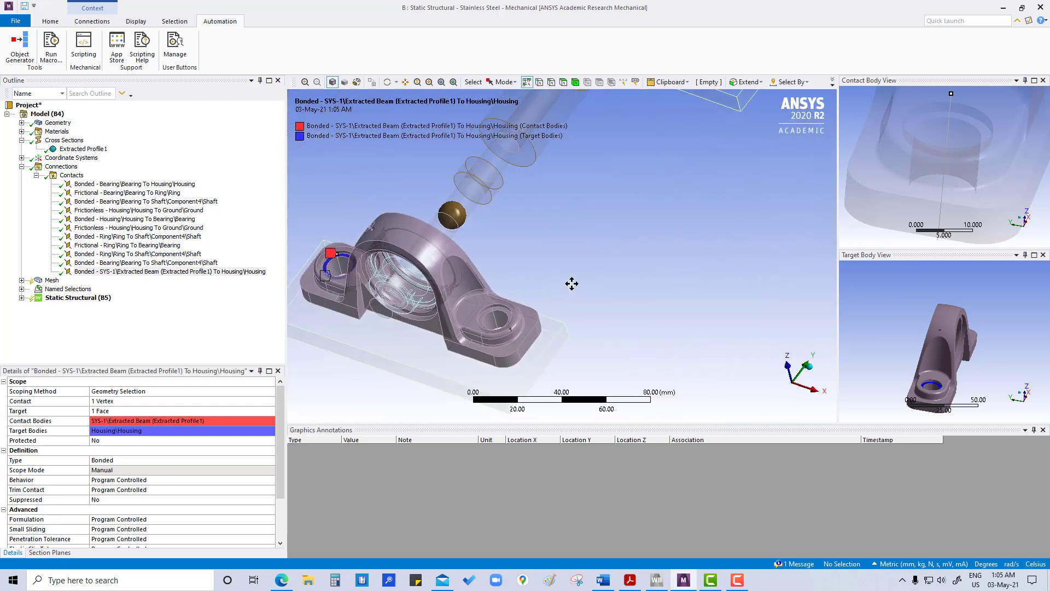
click(71, 175)
scroll(452, 338, up, 3)
click(458, 361)
click(451, 335)
click(175, 400)
click(563, 82)
click(486, 353)
Finish the housing-face target and add a third beam-vertex-to-housing contact.
click(175, 411)
right_click(71, 175)
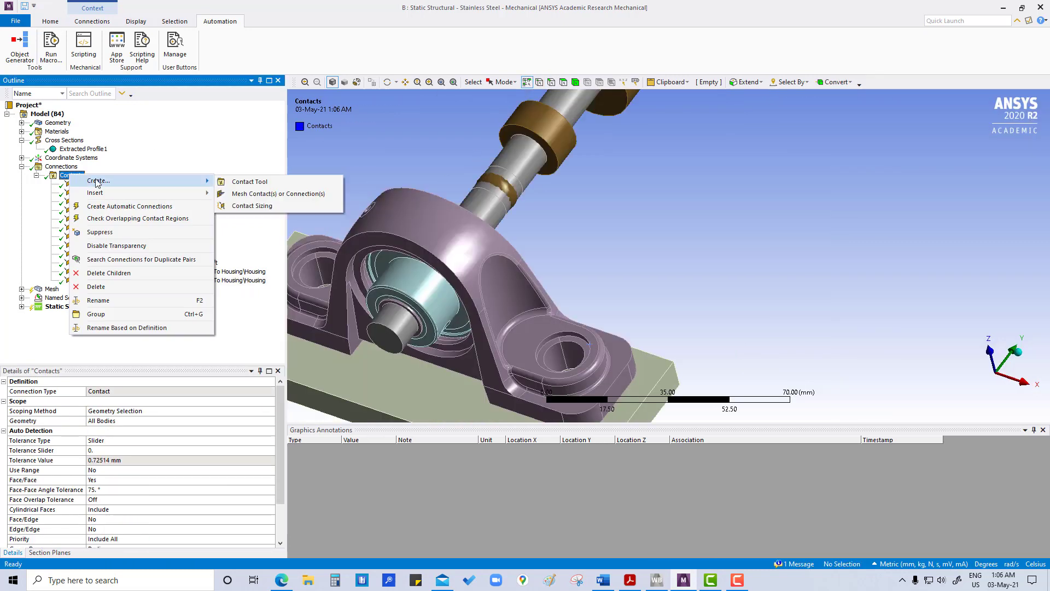
click(246, 181)
middle_drag(684, 186, 595, 258)
click(595, 257)
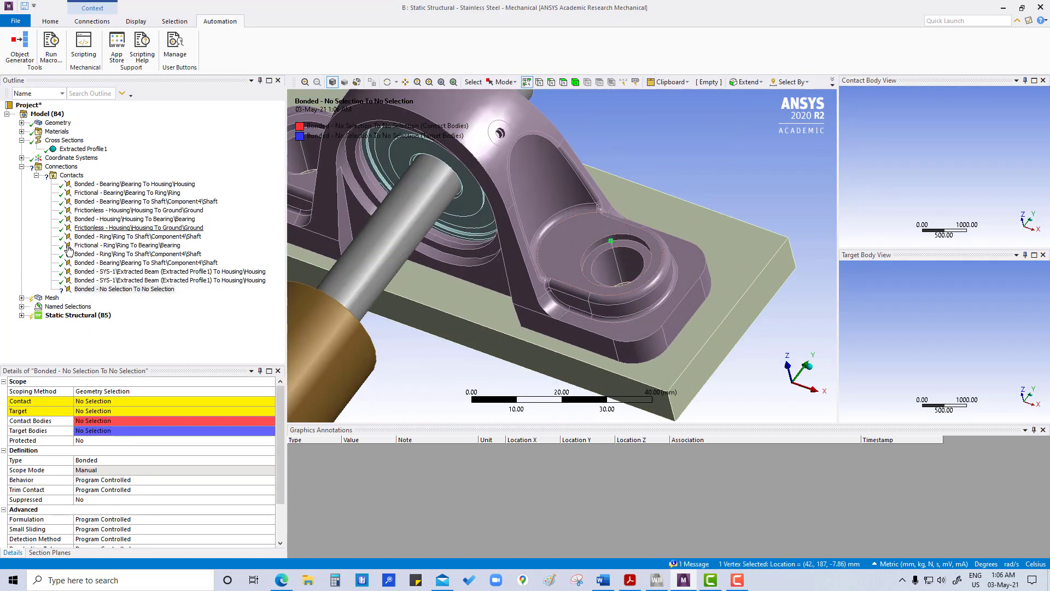
click(175, 411)
click(175, 400)
Add a fourth contact joining the next beam end vertex to the housing face around its hole.
right_click(74, 180)
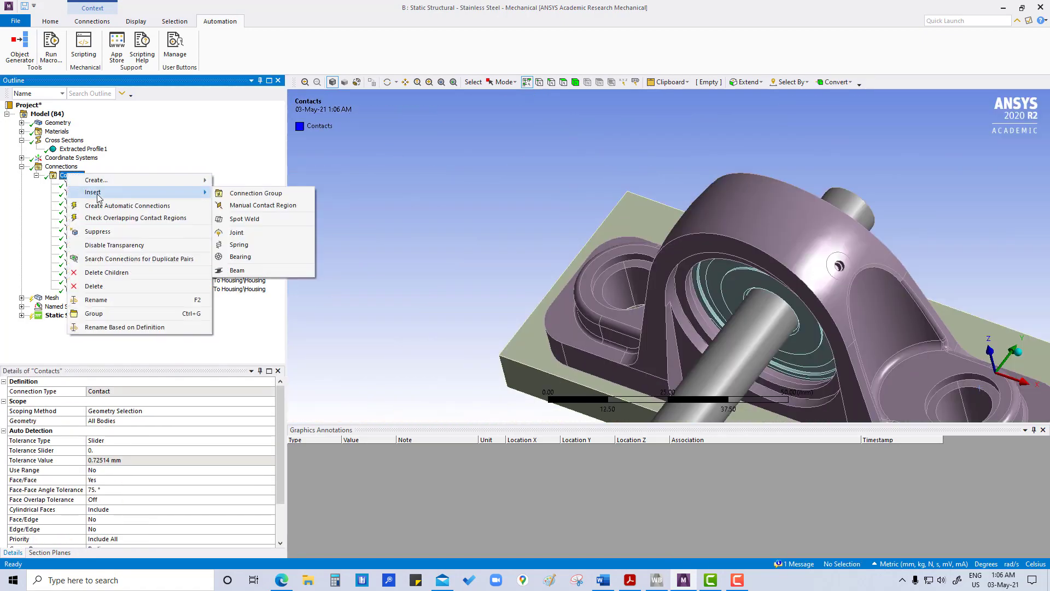
click(246, 197)
click(510, 260)
click(175, 401)
click(175, 410)
click(501, 280)
click(501, 280)
Select all four beam-to-housing contacts and turn the model toward the ground plates.
click(123, 411)
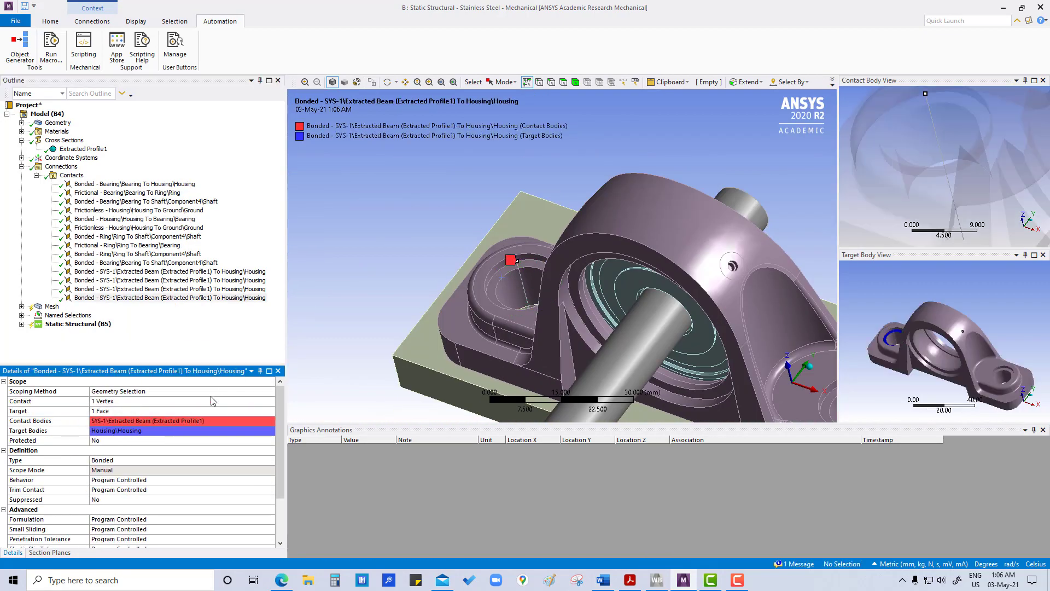
click(164, 271)
shift+click(164, 298)
click(304, 300)
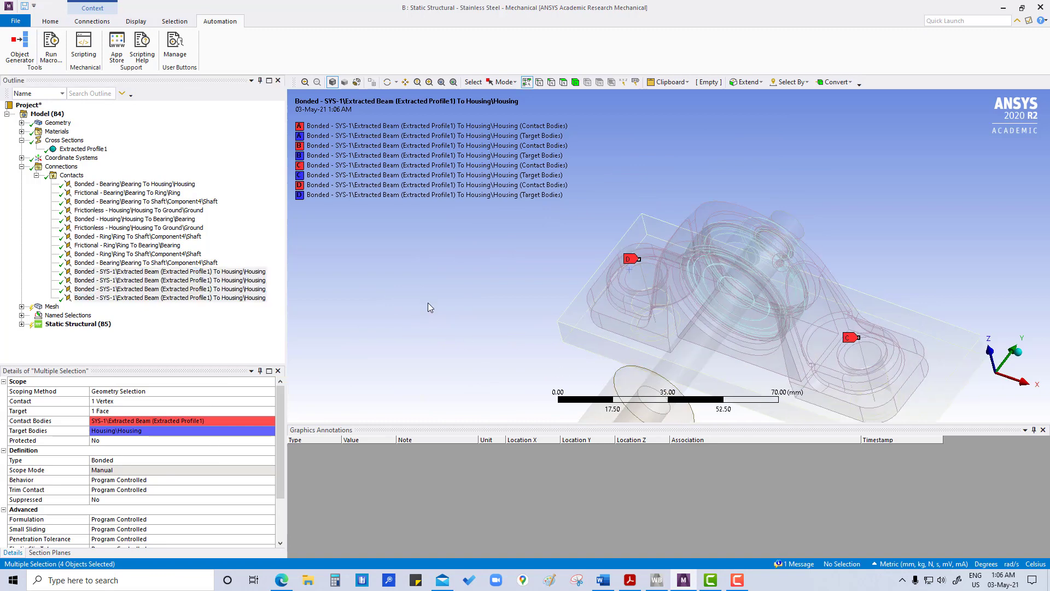
middle_drag(413, 272, 648, 158)
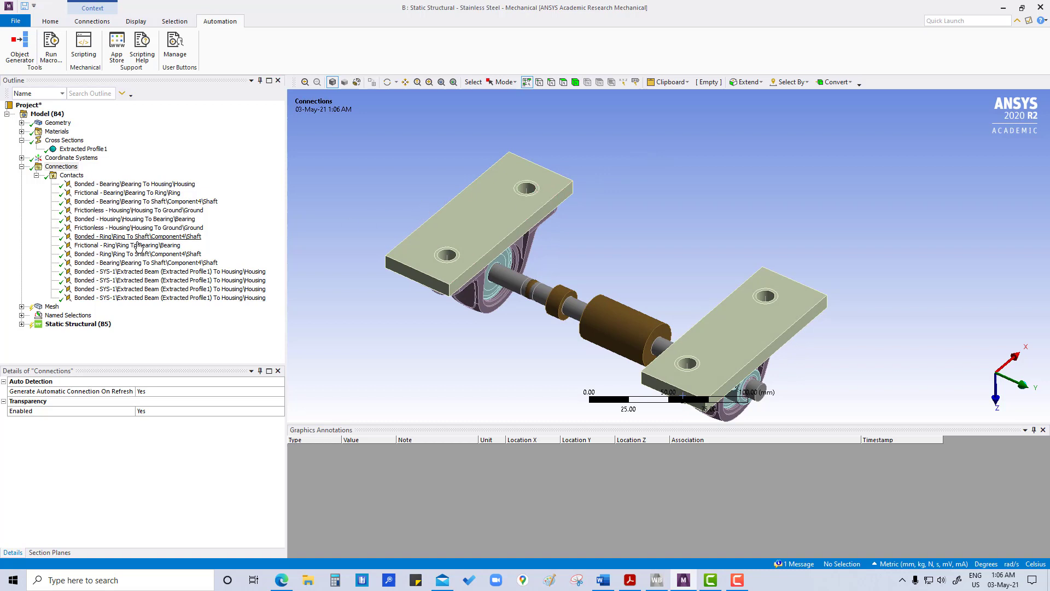
right_click(77, 175)
mouse_move(105, 195)
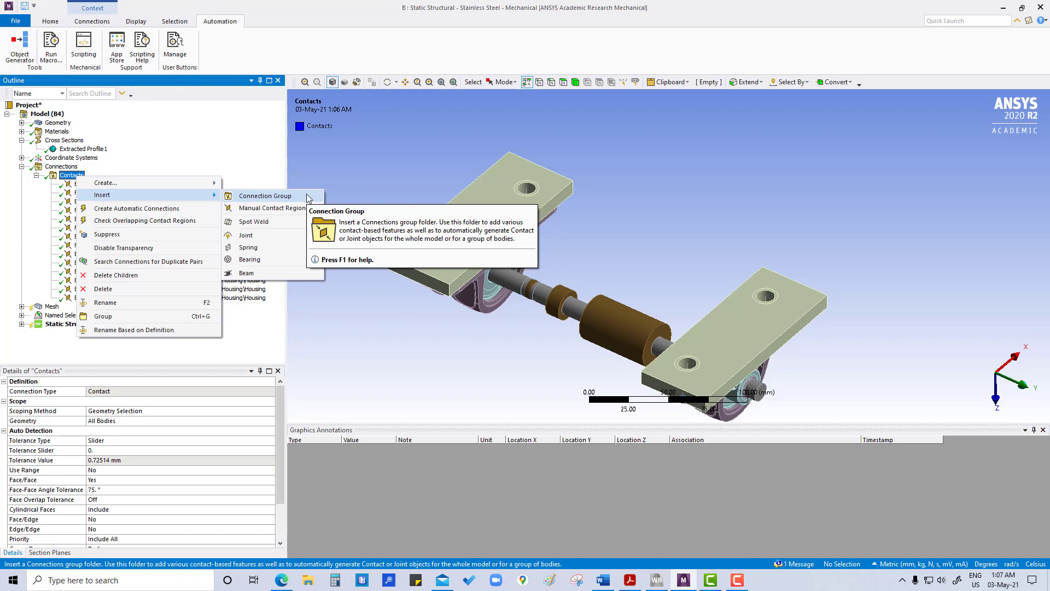
Add the first beam-to-ground contact: beam end vertex to a plate's bolt-hole face.
click(284, 208)
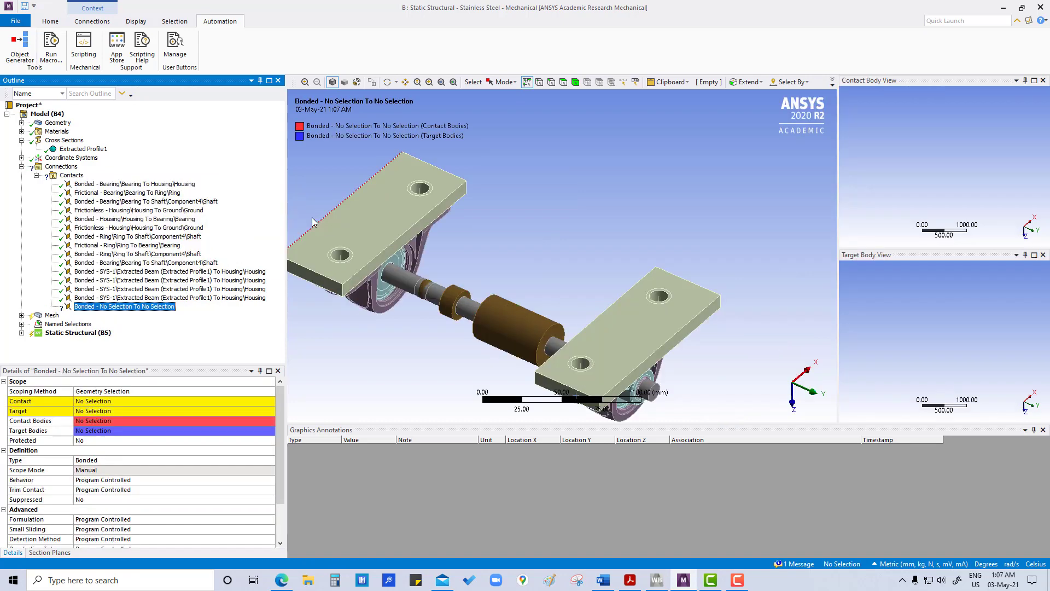
click(421, 189)
click(134, 404)
click(124, 411)
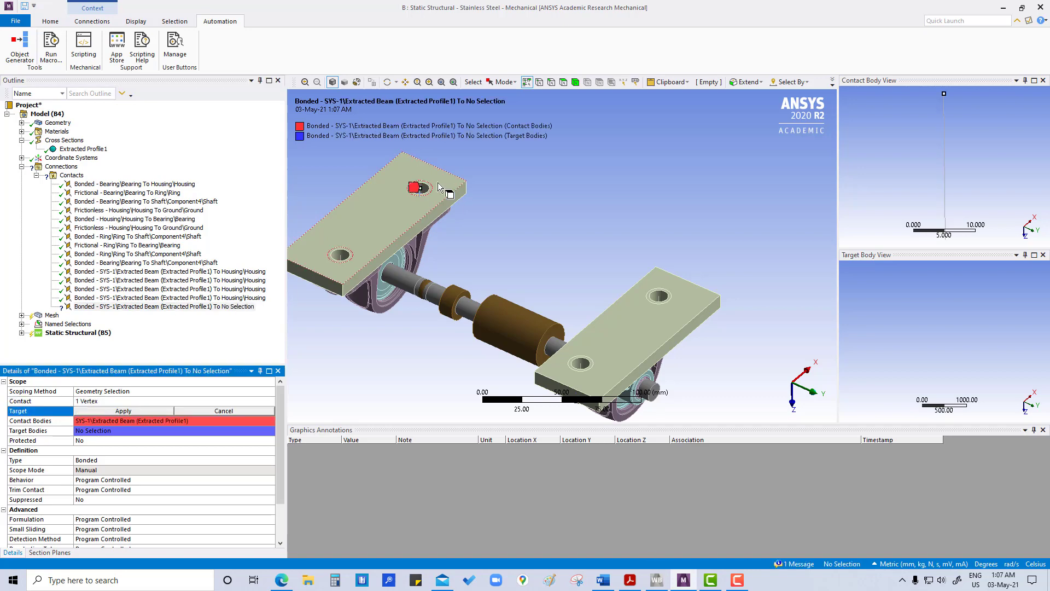
scroll(437, 182, up, 2)
click(535, 196)
click(124, 410)
Add a second beam-to-ground contact targeting another plate hole face.
right_click(70, 176)
mouse_move(96, 193)
click(252, 206)
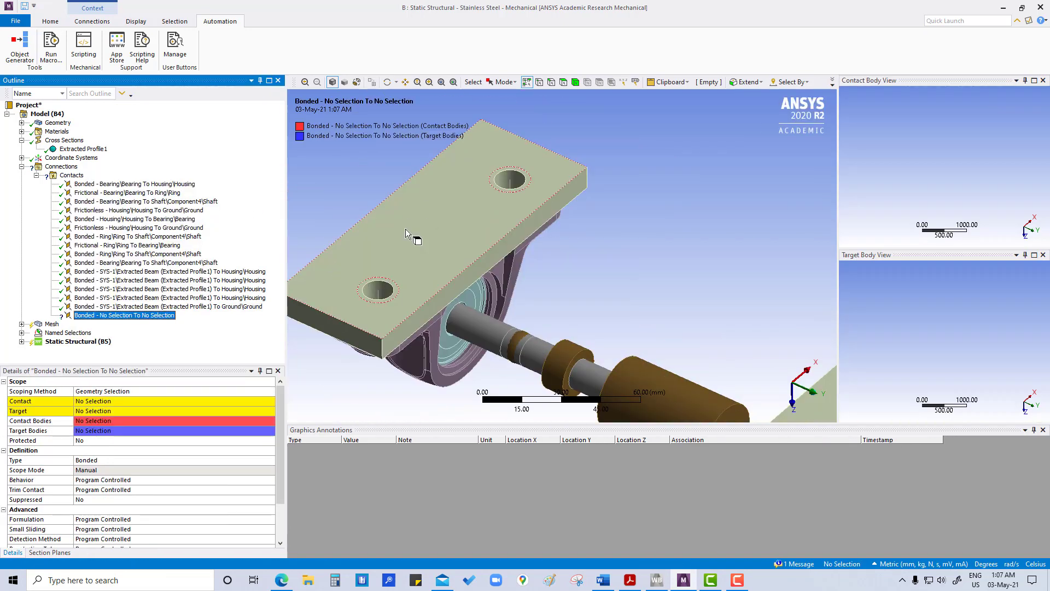
scroll(482, 281, up, 3)
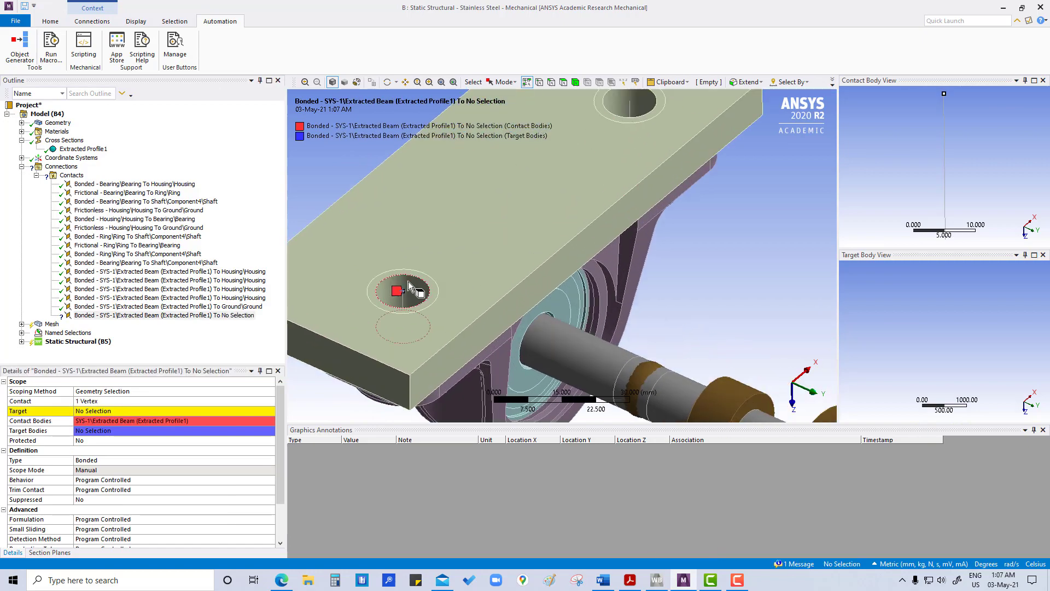
click(399, 298)
click(124, 411)
scroll(620, 254, down, 3)
Add a third contact from a beam vertex to its plate hole face.
right_click(70, 175)
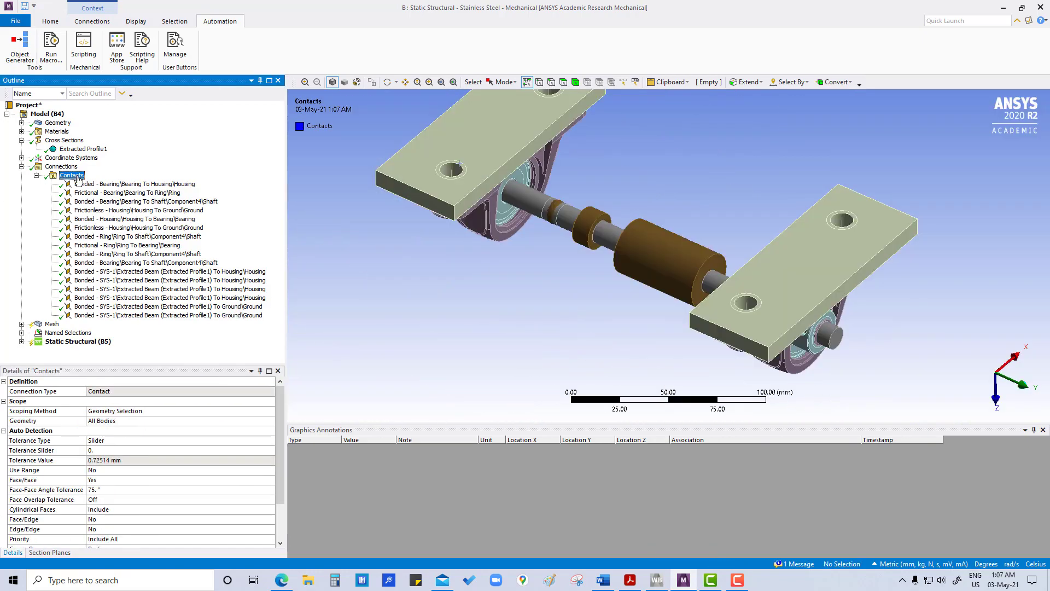
mouse_move(95, 193)
click(252, 207)
scroll(680, 355, up, 3)
scroll(680, 353, up, 2)
click(521, 267)
click(123, 401)
click(533, 273)
click(123, 410)
scroll(547, 246, down, 5)
Add the fourth beam-to-ground contact, vertex to the hole's ring face on the plate.
right_click(70, 176)
mouse_move(96, 194)
click(252, 207)
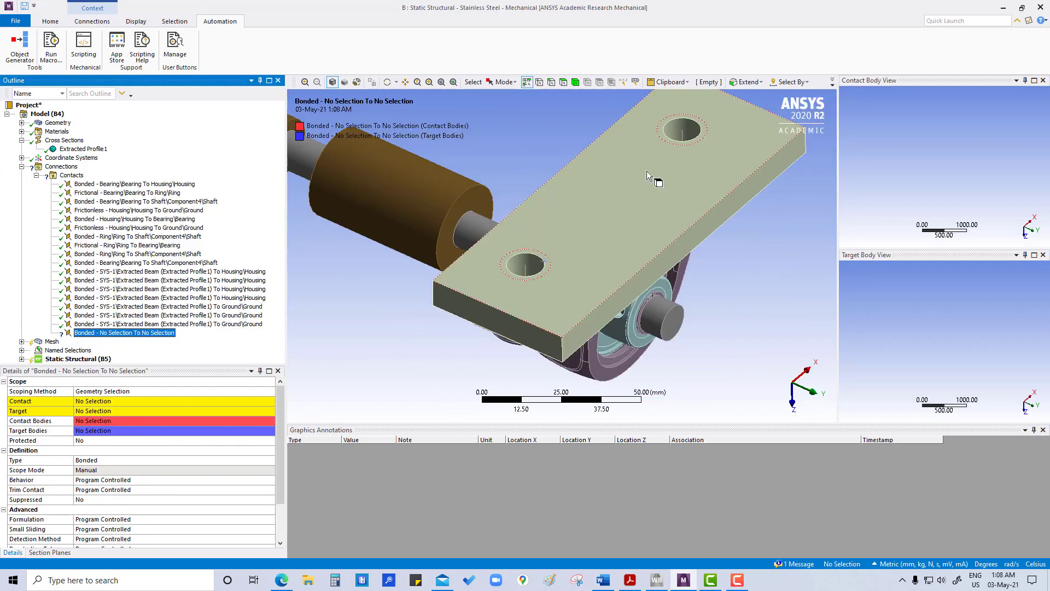
scroll(596, 197, up, 5)
click(594, 196)
click(95, 402)
click(124, 400)
click(632, 205)
click(124, 411)
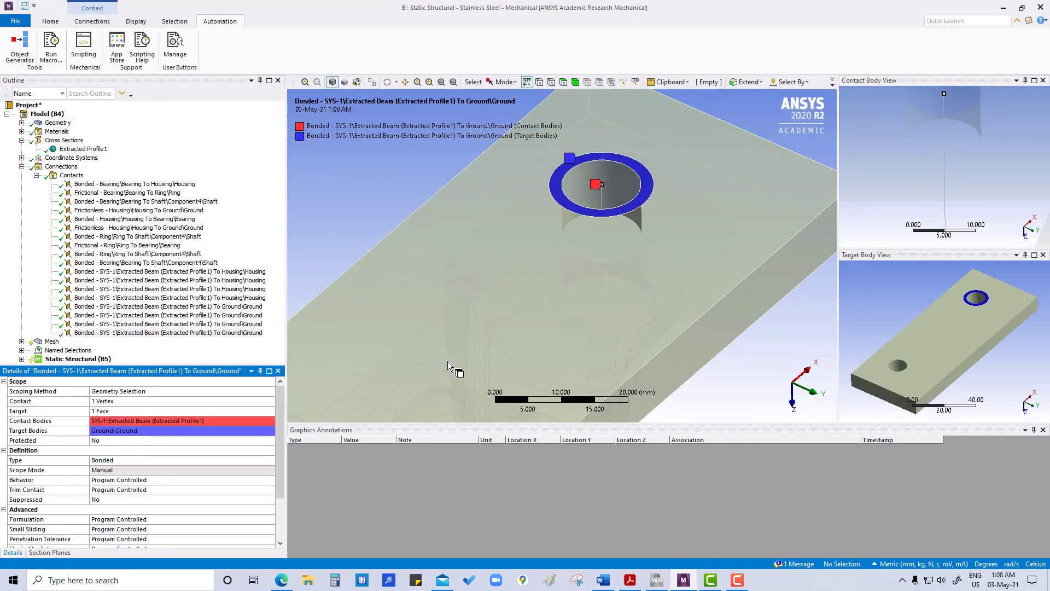
scroll(448, 367, down, 5)
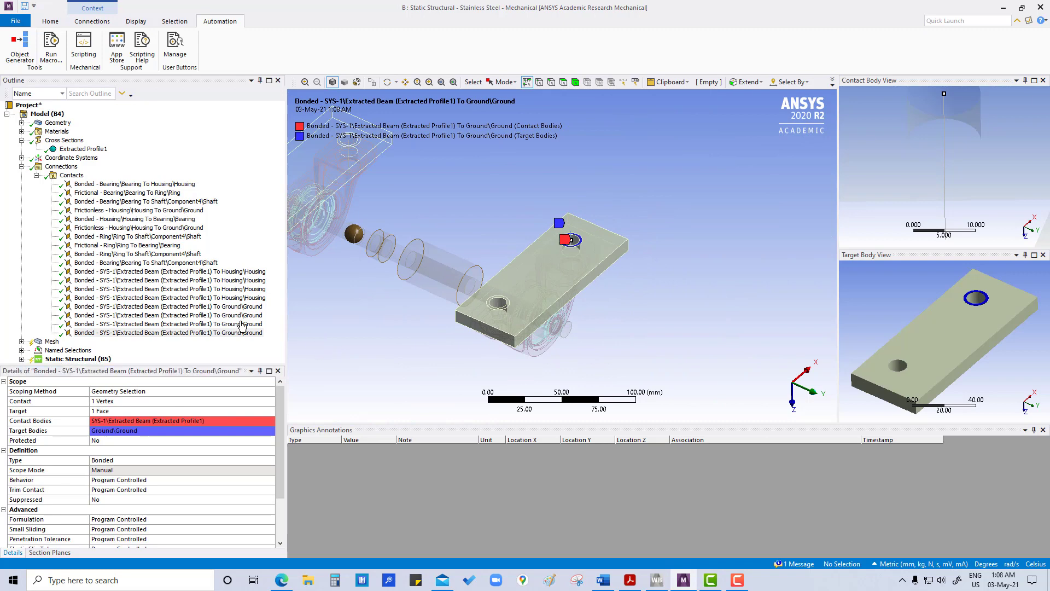
Select the eight beam contacts and set their Formulation to MPC.
click(157, 272)
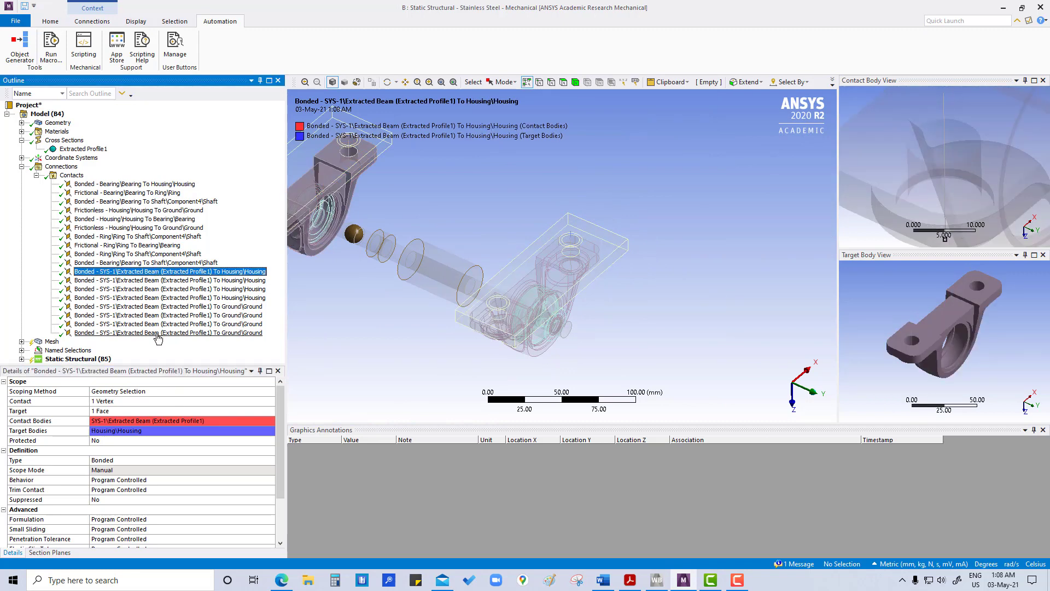
shift+click(157, 333)
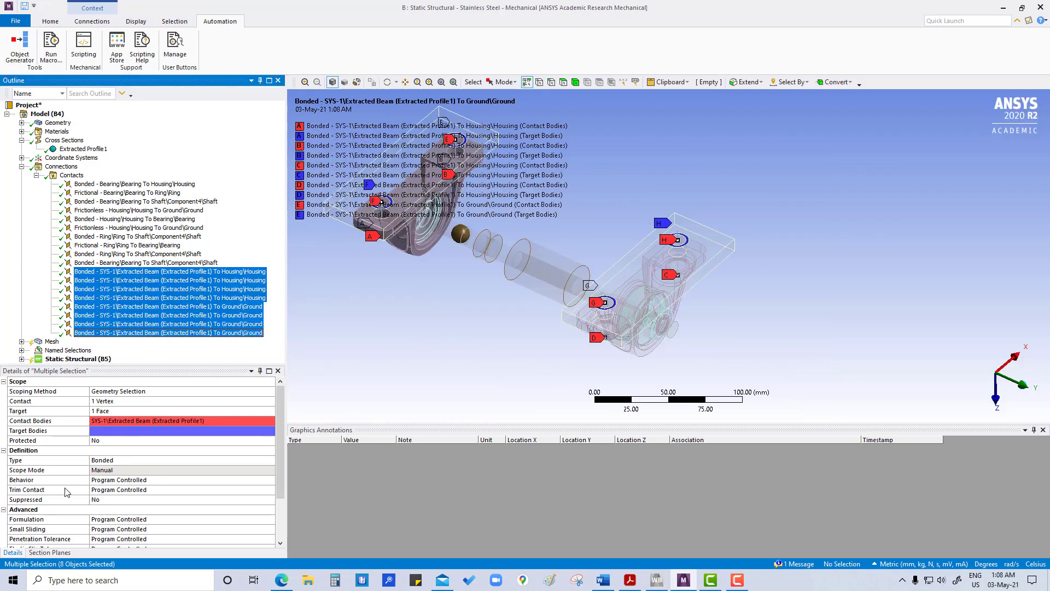
click(174, 519)
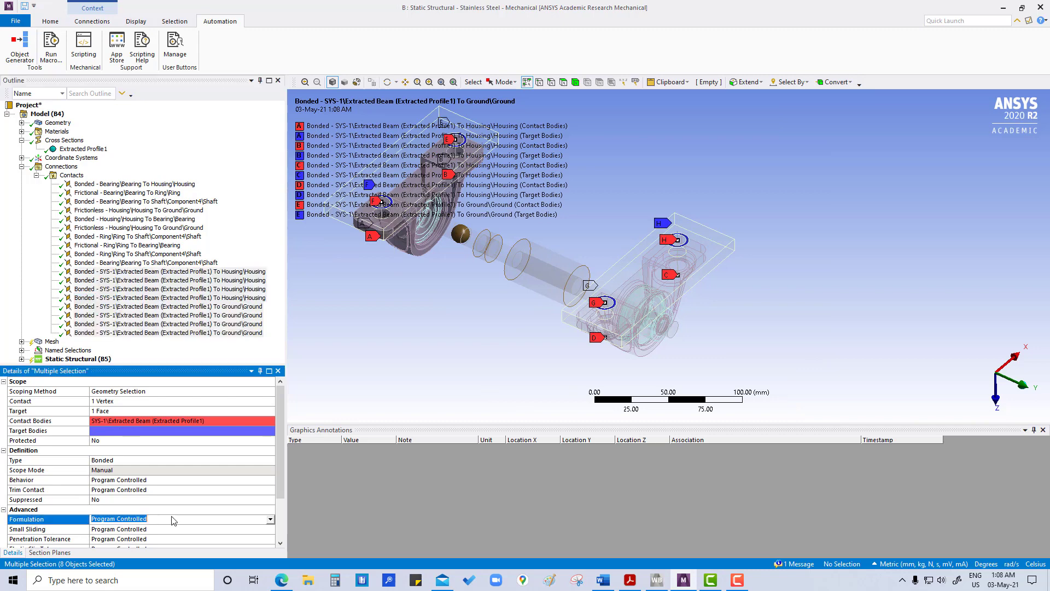
click(270, 519)
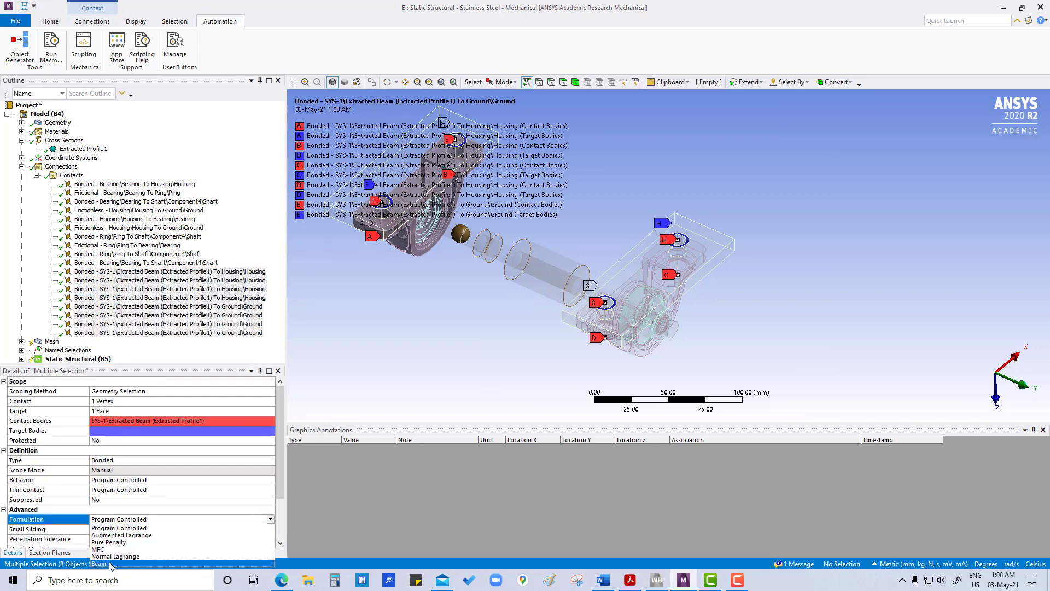
click(98, 549)
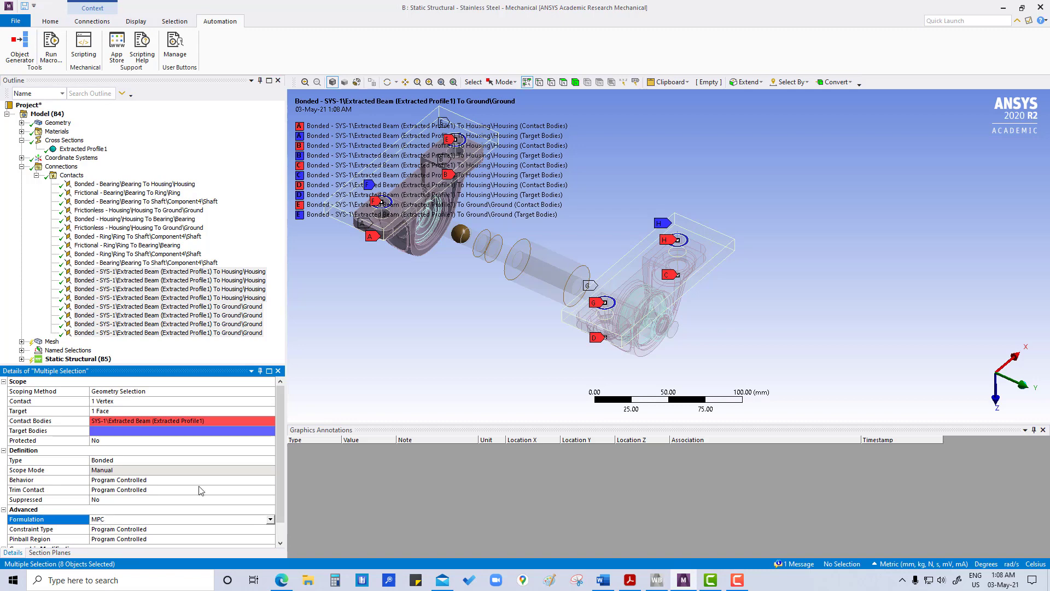
middle_drag(752, 300, 807, 302)
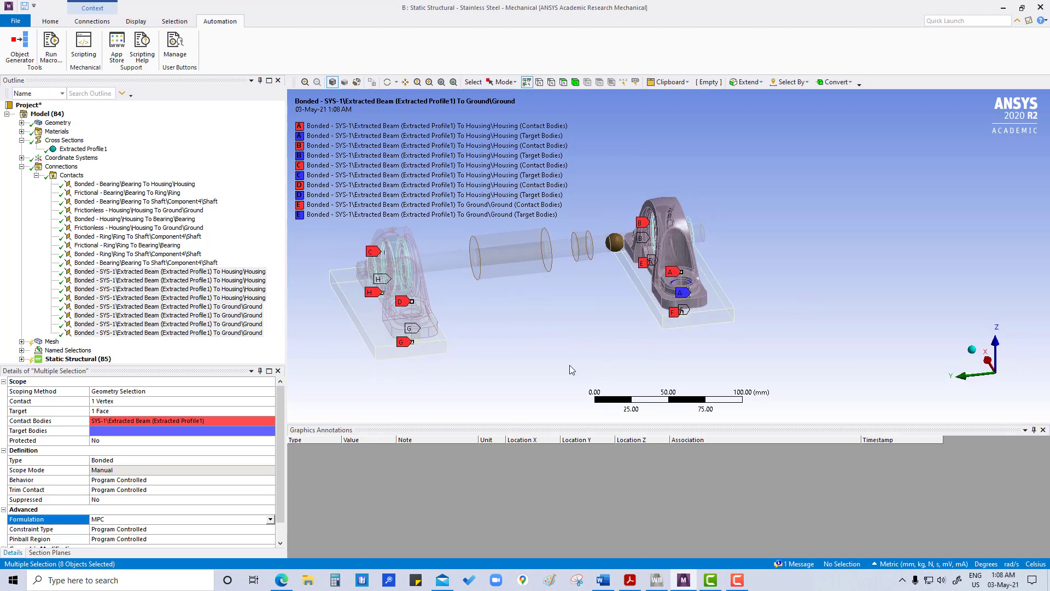
mouse_move(565, 370)
middle_down()
mouse_move(544, 343)
mouse_move(563, 374)
middle_up()
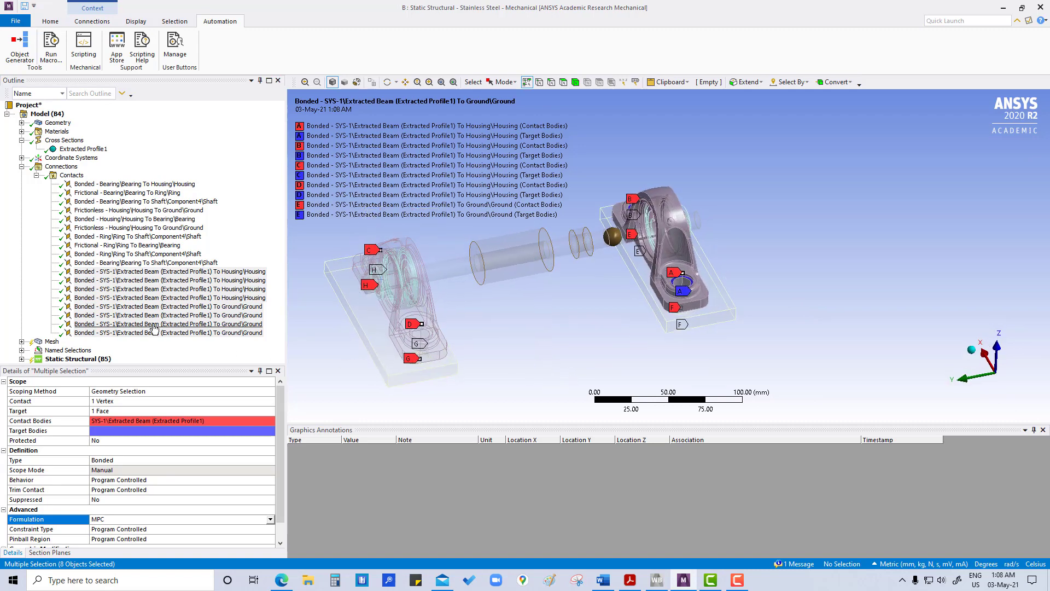
click(71, 175)
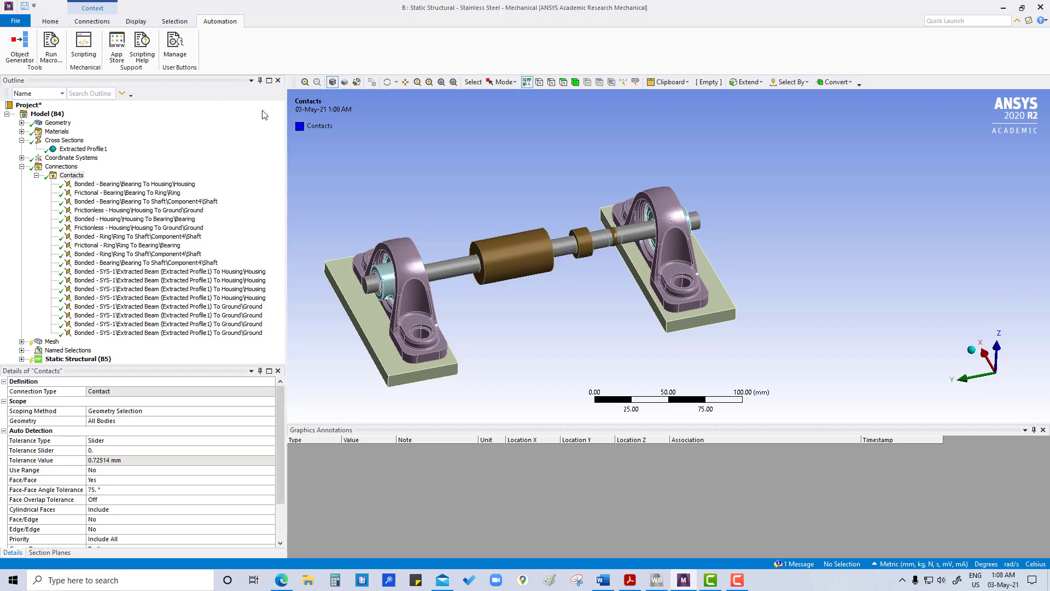
Explode the assembly with the Display tab's Explode slider, then reset it to assembled.
click(91, 22)
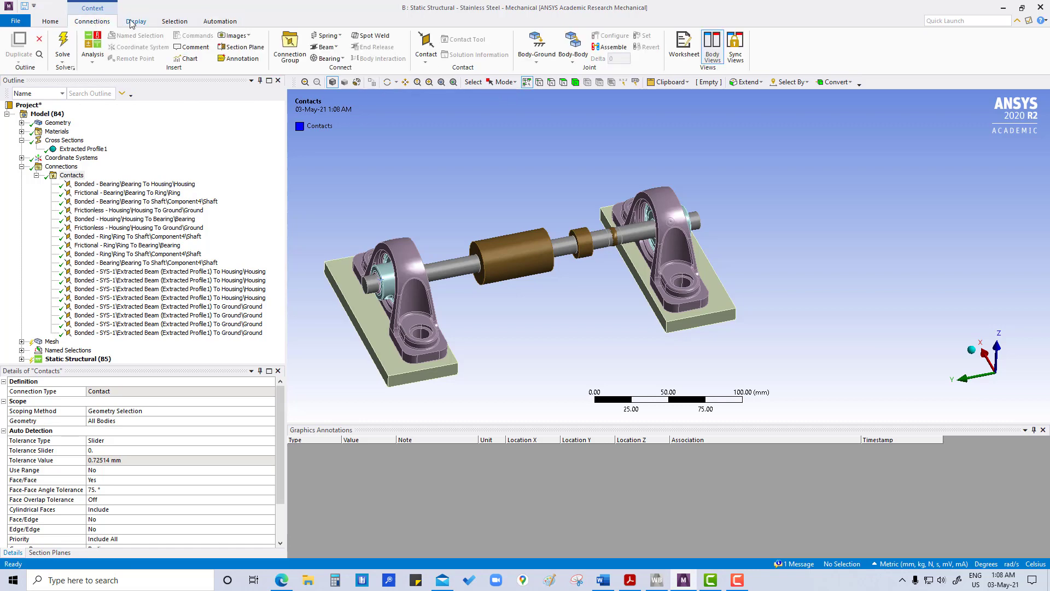
click(135, 21)
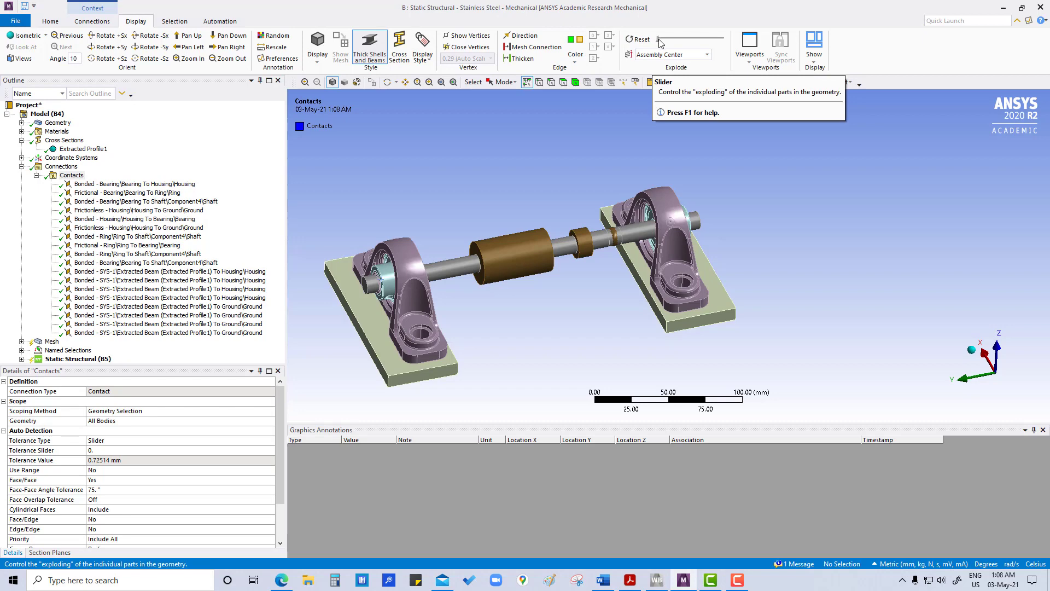
drag(659, 42, 696, 42)
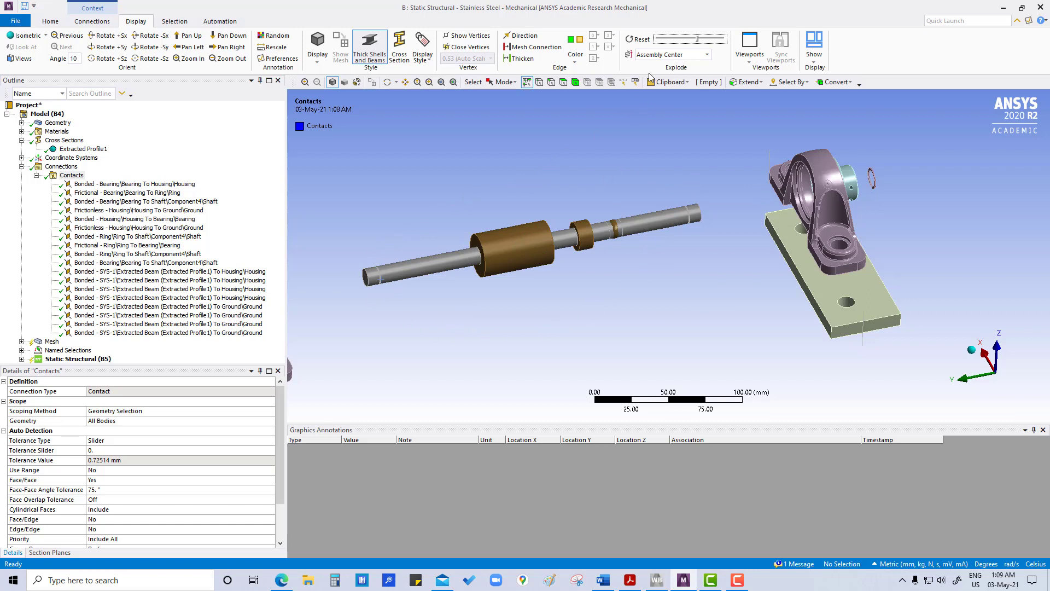
click(650, 41)
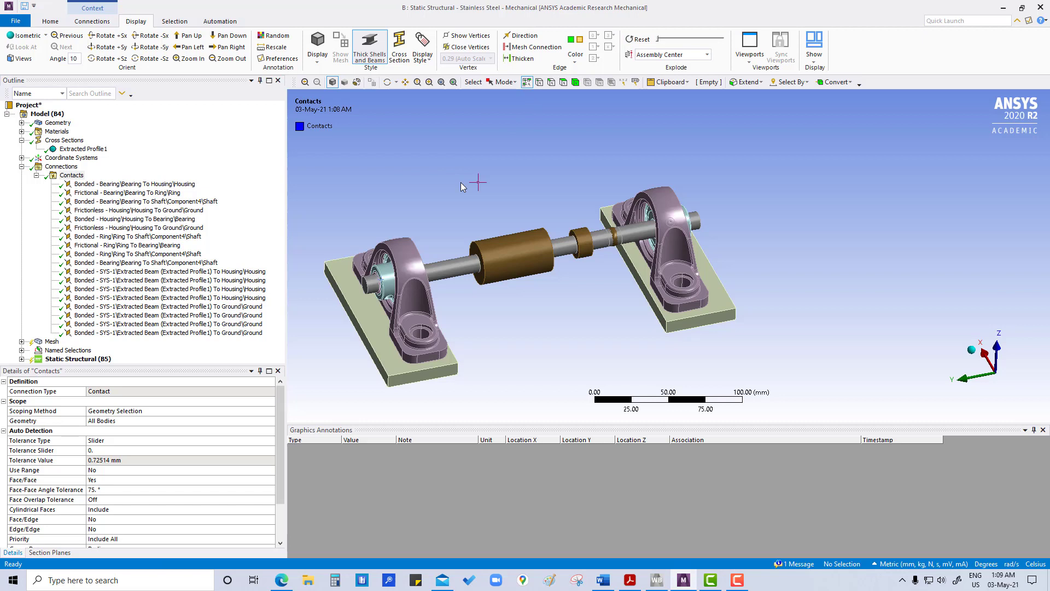
Insert a Contact Tool under Connections that checks all contacts on both sides, and select Initial Information.
click(36, 176)
right_click(76, 175)
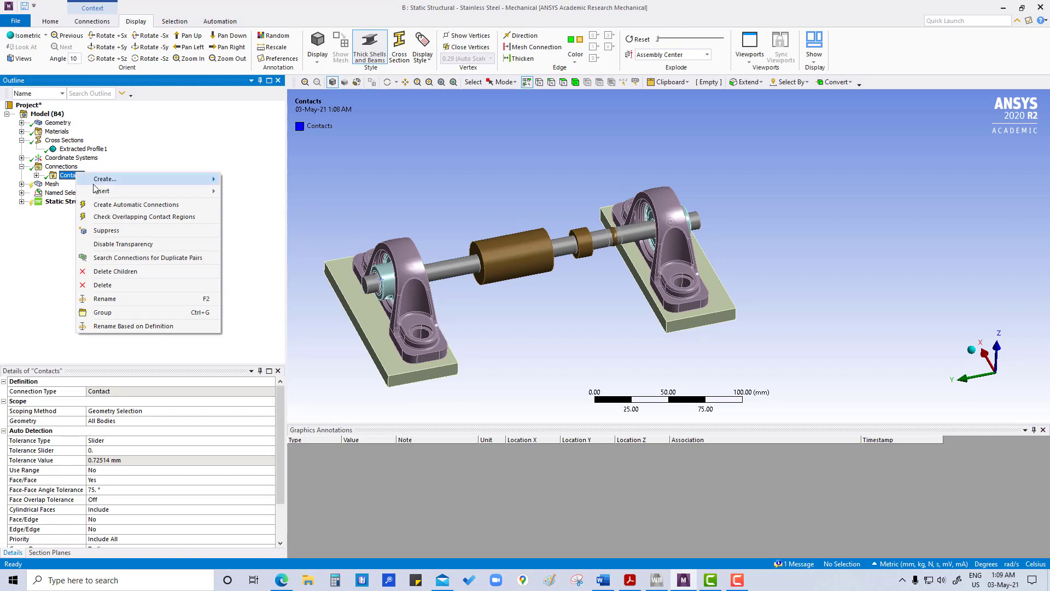
mouse_move(98, 191)
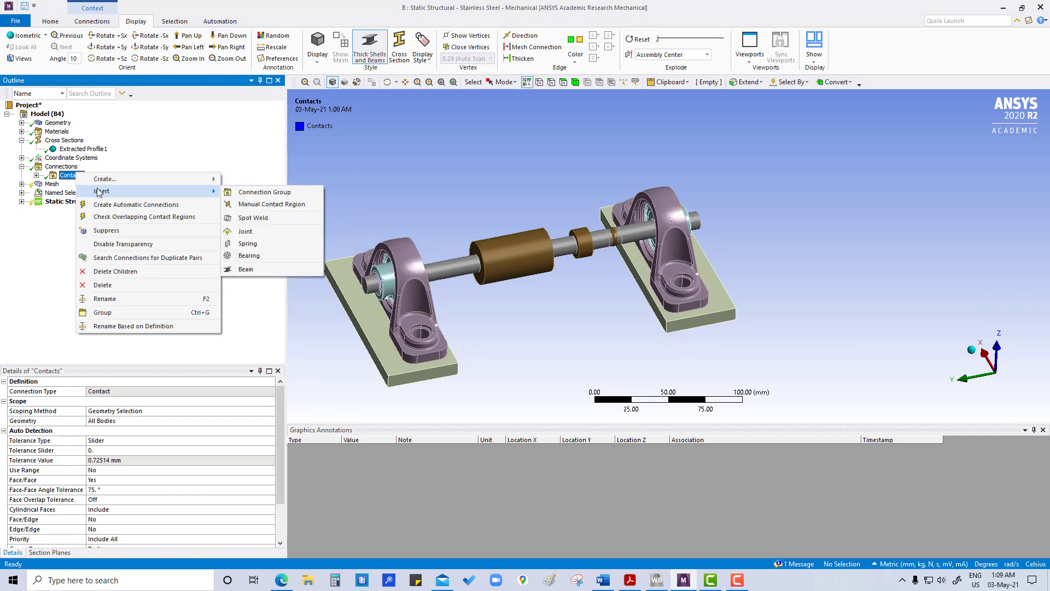
right_click(64, 168)
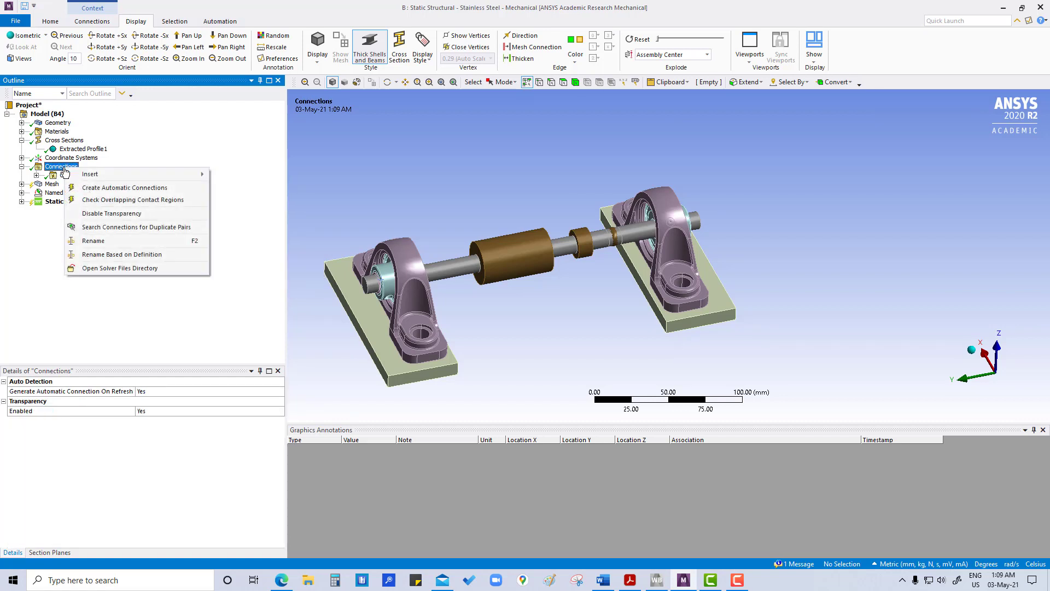
mouse_move(112, 175)
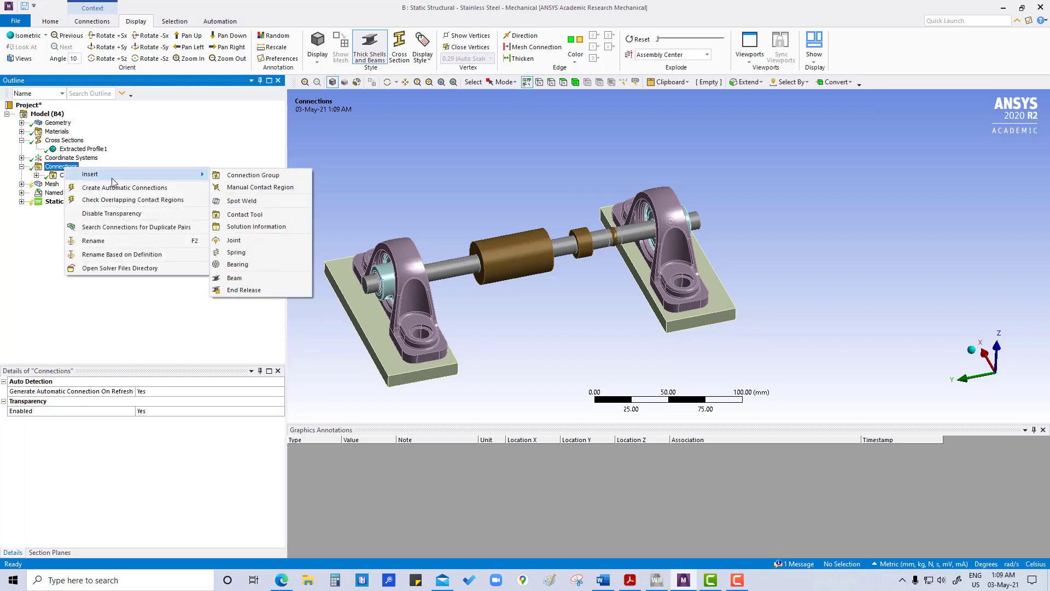
click(243, 214)
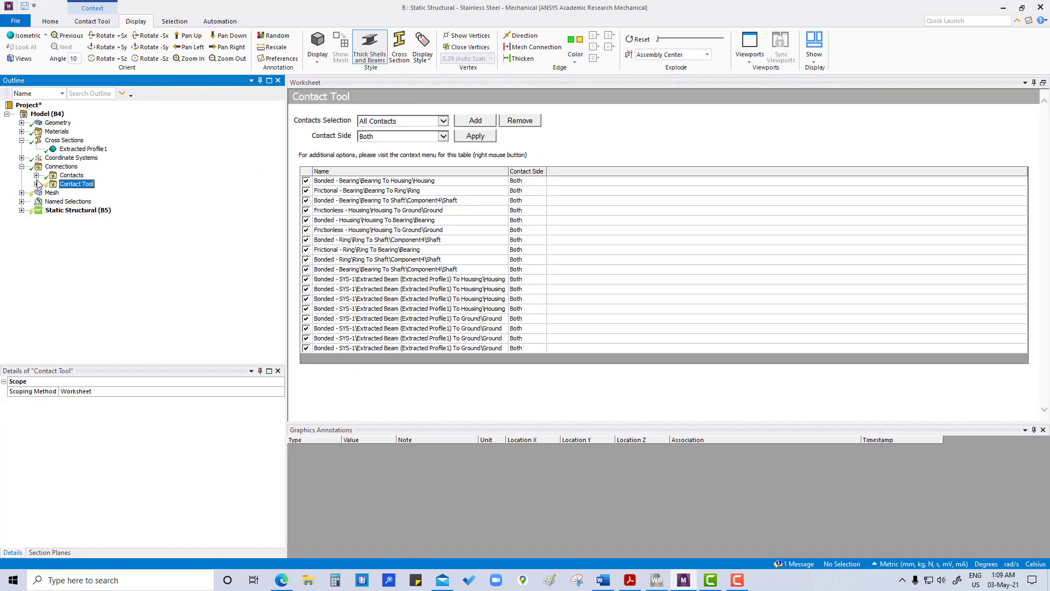
click(36, 185)
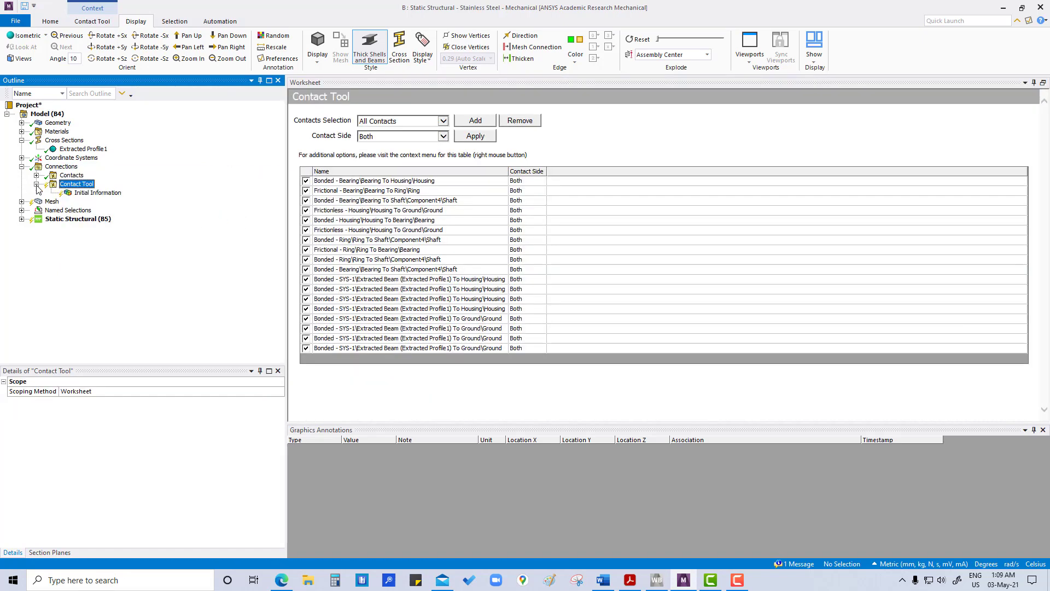
click(483, 123)
click(474, 137)
click(77, 278)
Generate the initial contact results and scroll to the red Far Open beam contact rows.
right_click(109, 196)
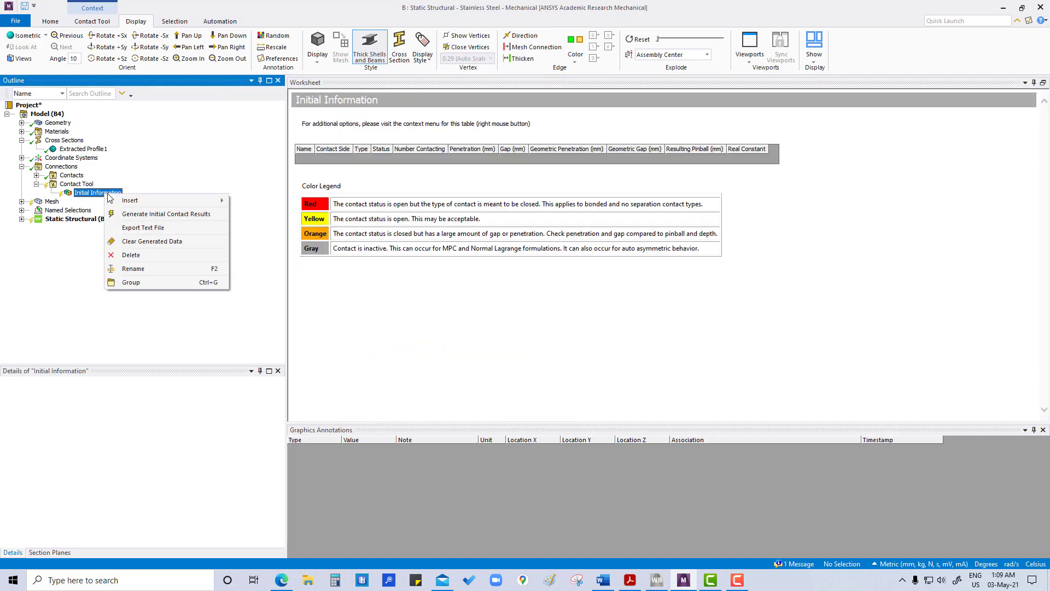
click(136, 215)
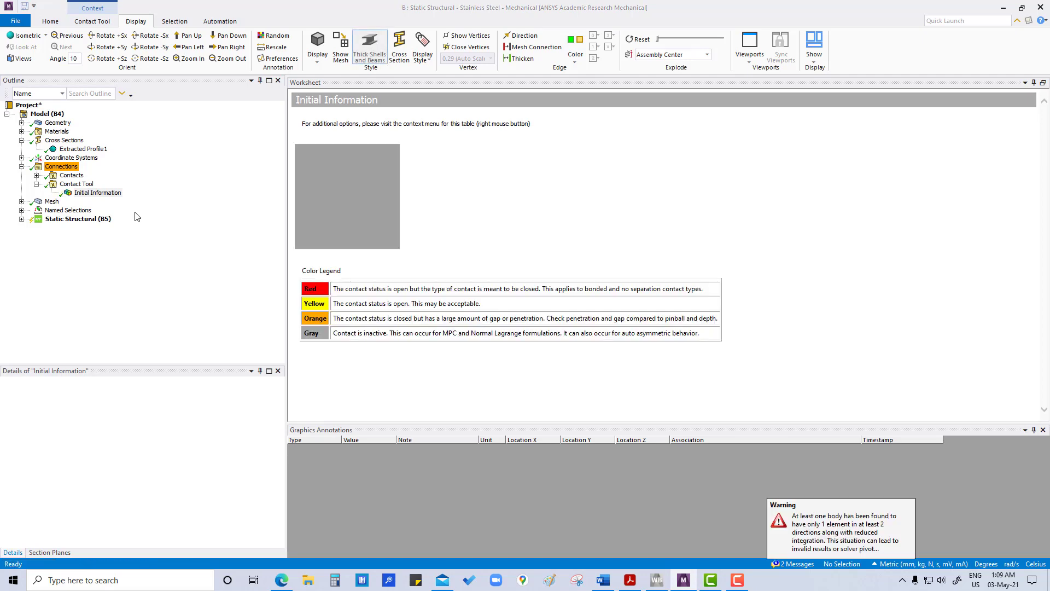
scroll(523, 209, down, 5)
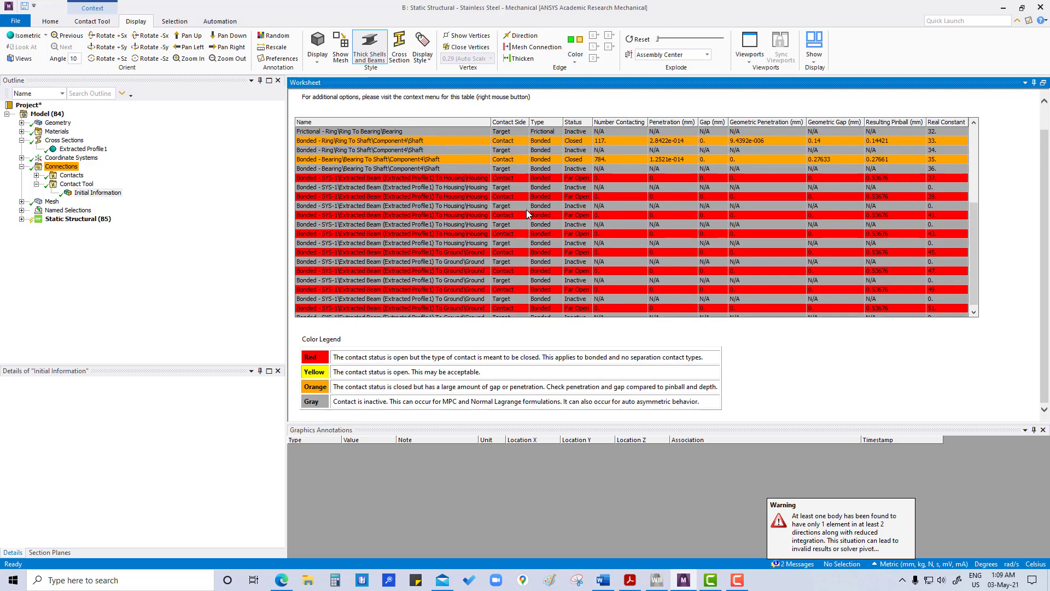
scroll(526, 211, down, 1)
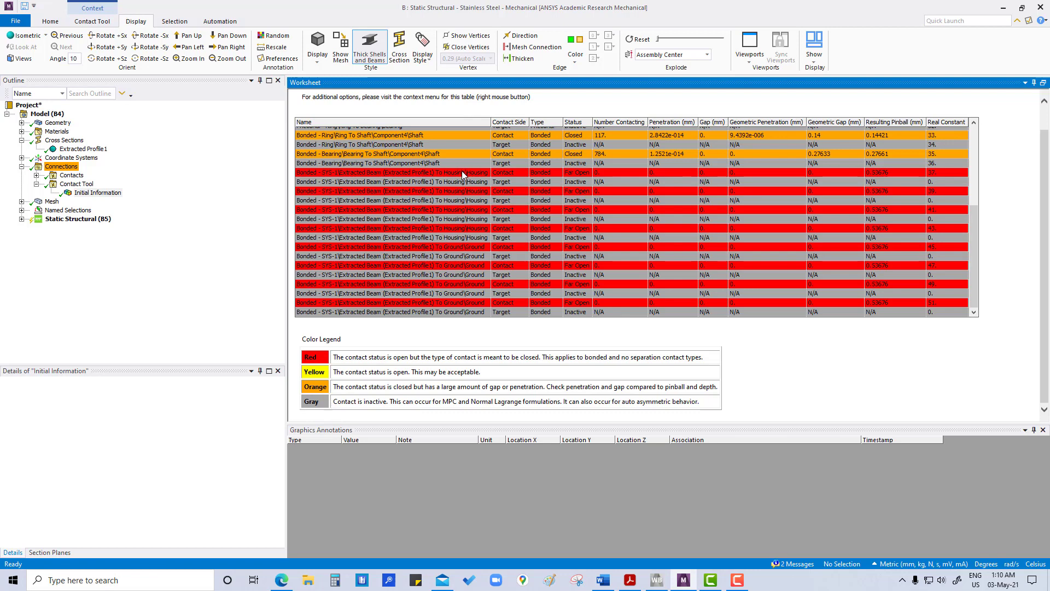
Select the four Far Open beam-to-housing contact rows and go to them in the model tree.
click(585, 176)
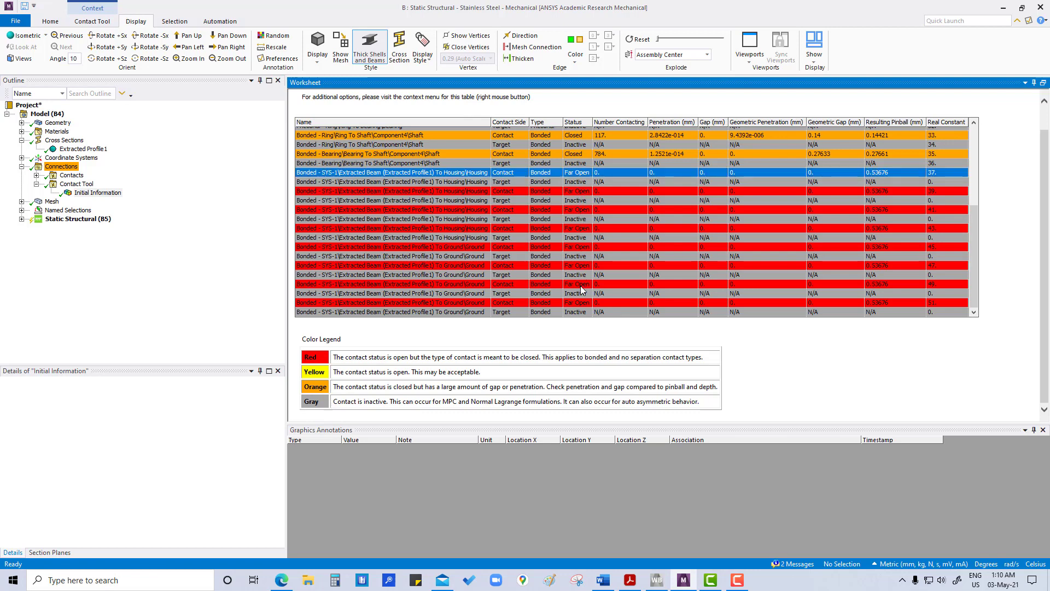
ctrl+click(424, 192)
ctrl+click(437, 210)
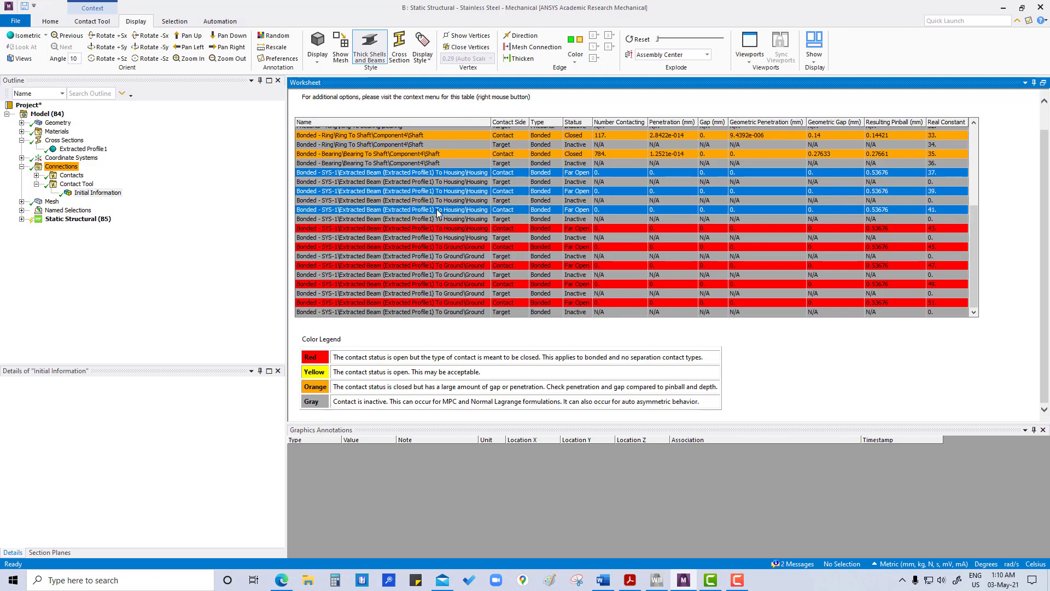
ctrl+click(438, 229)
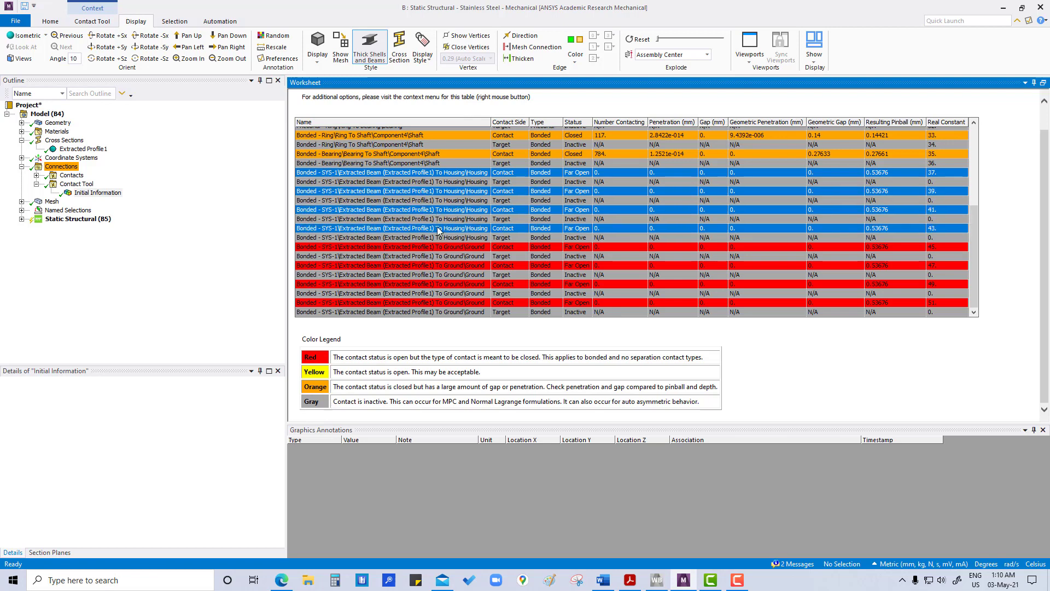
right_click(438, 229)
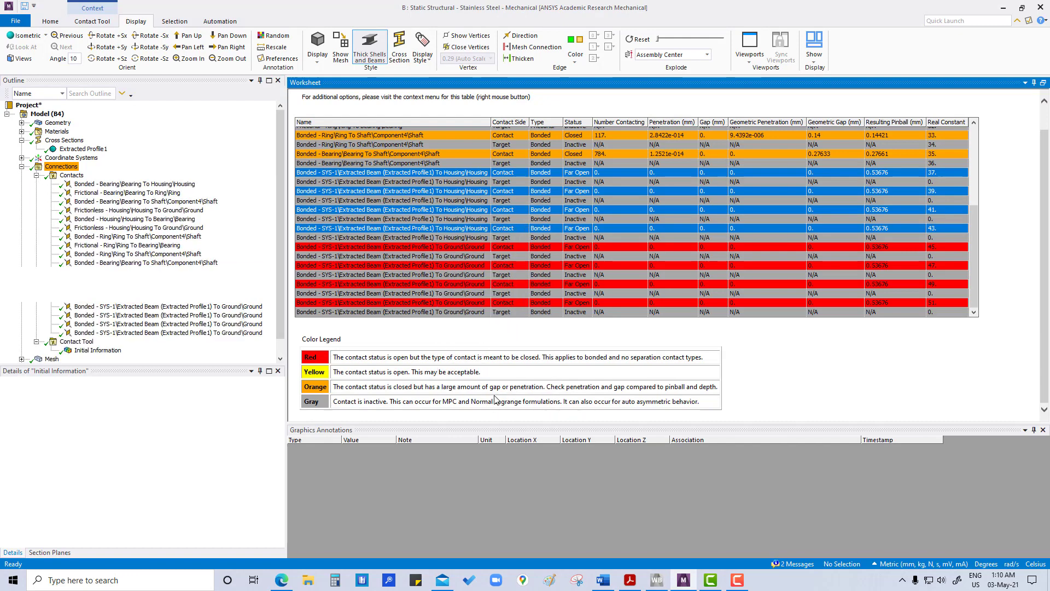
click(494, 394)
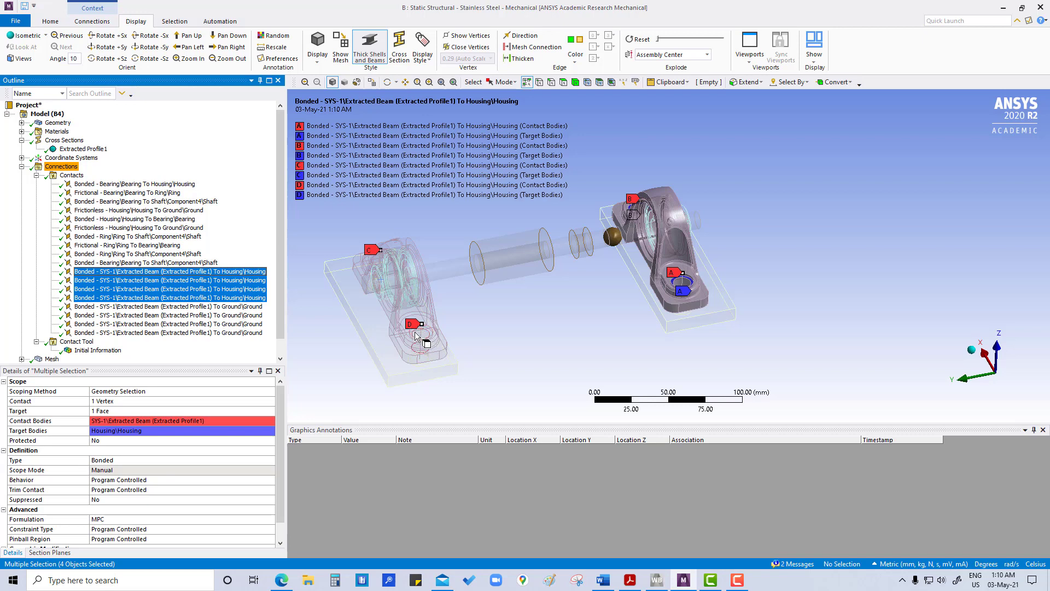
Set the four beam-to-housing contacts' Pinball Region to Radius with a 15 mm radius.
drag(281, 425, 280, 464)
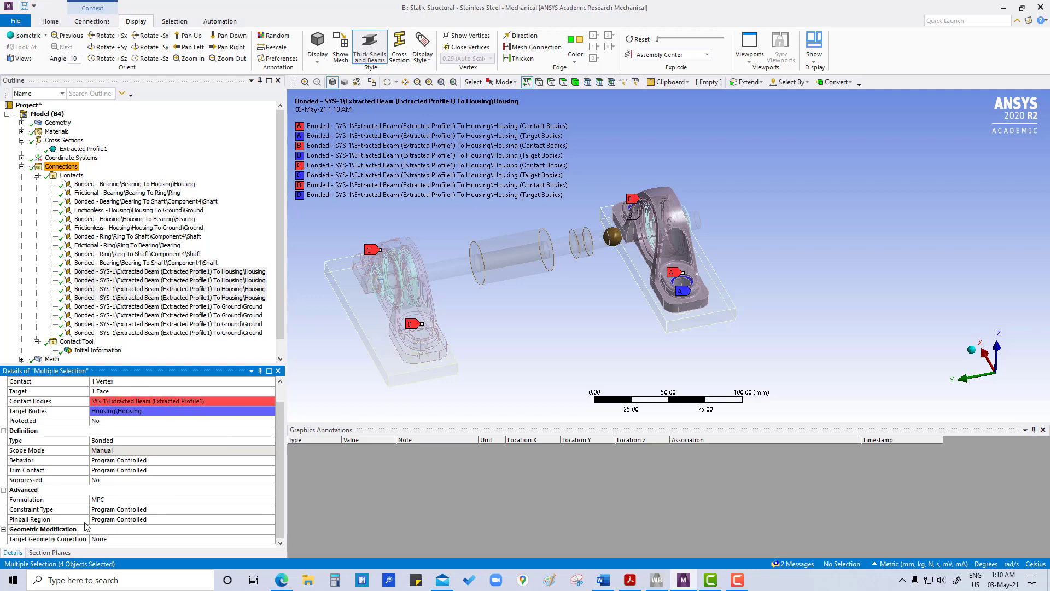
click(125, 520)
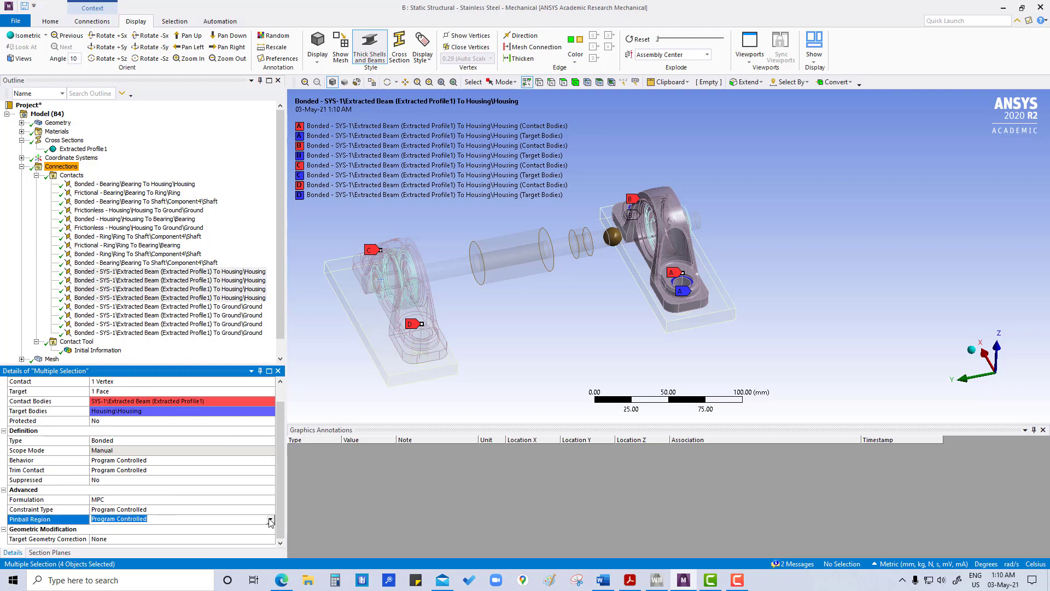
click(270, 518)
click(130, 535)
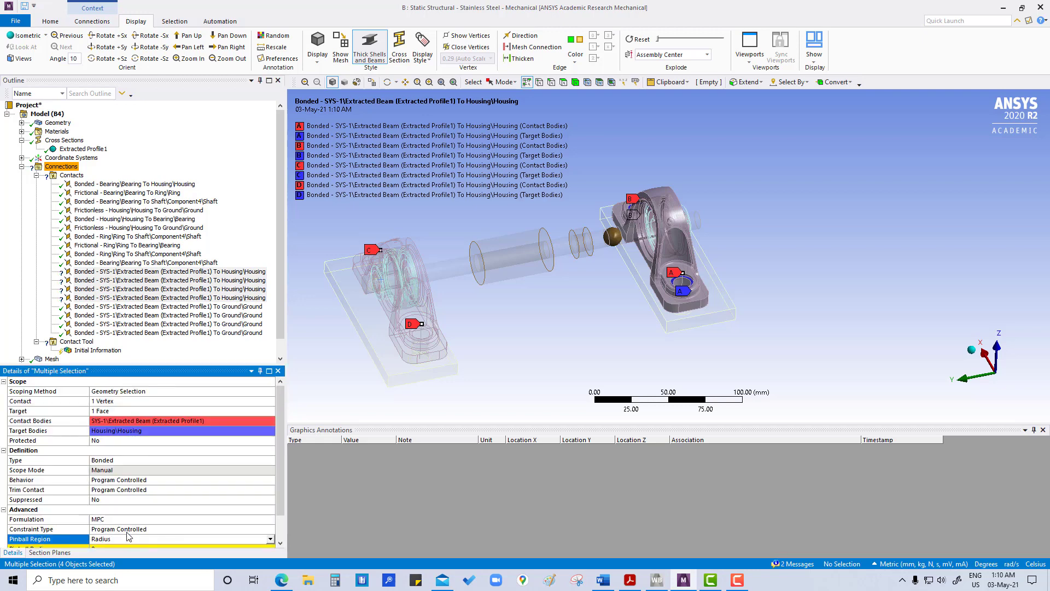
scroll(127, 518, down, 1)
click(114, 520)
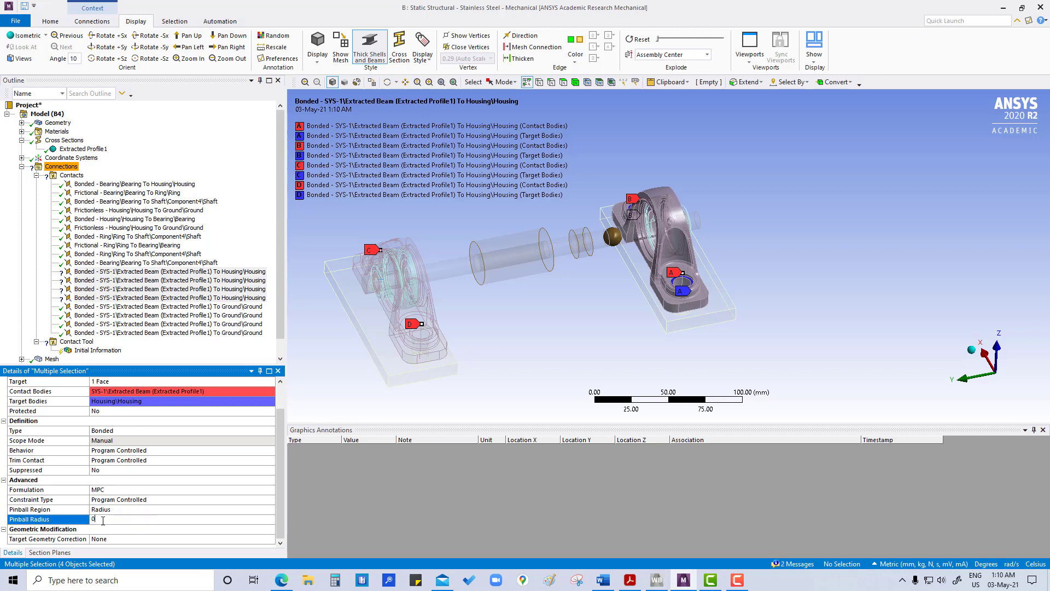
text(15)
key(Return)
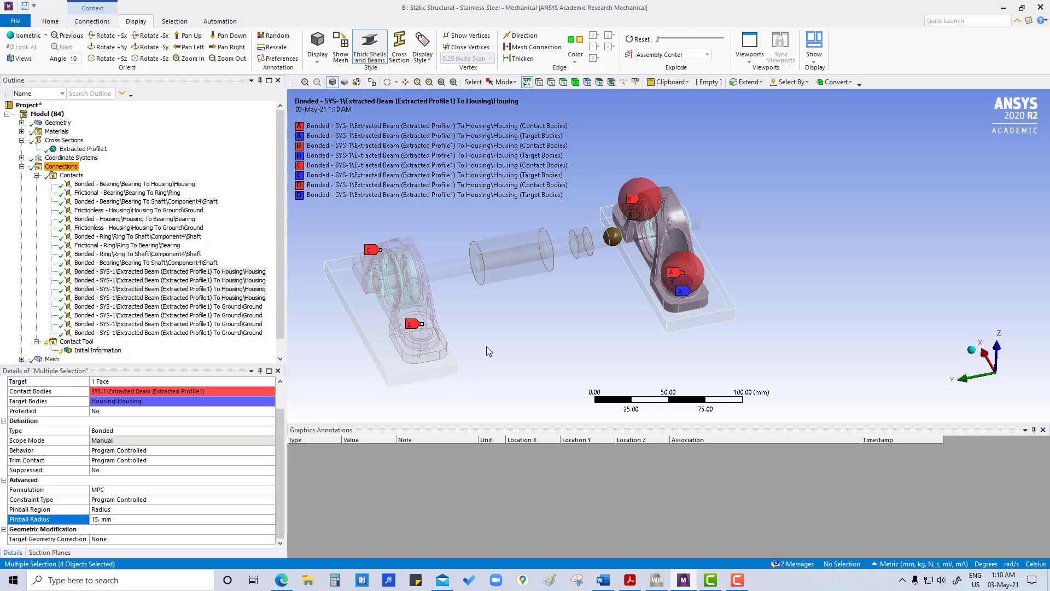
Inspect the individual beam-to-housing contacts one by one in the tree.
click(159, 299)
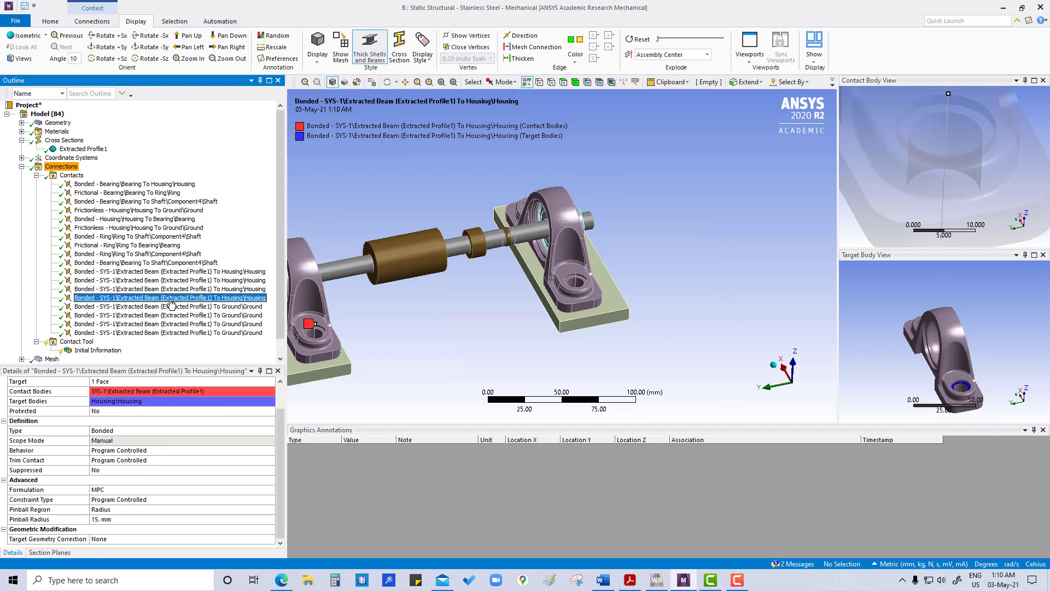
click(154, 290)
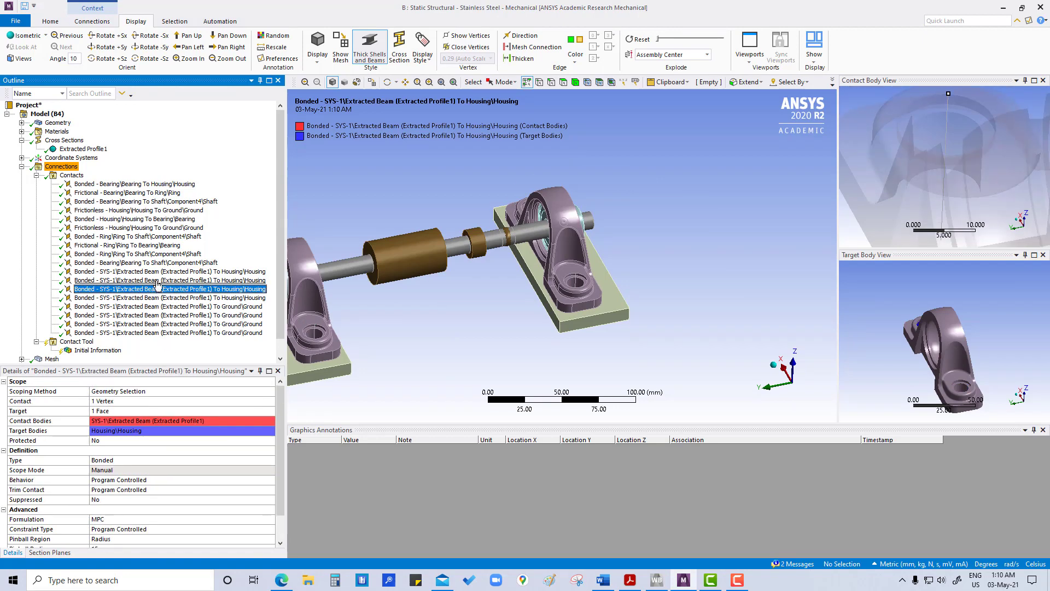
click(159, 272)
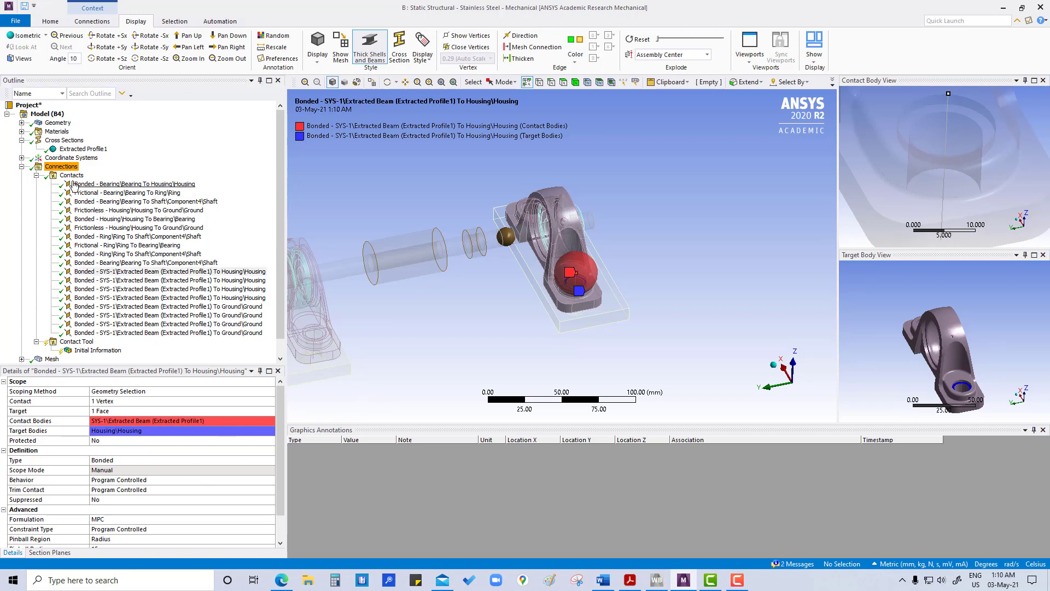
Regenerate the initial contact results and scroll to the remaining Far Open rows.
click(97, 351)
right_click(99, 354)
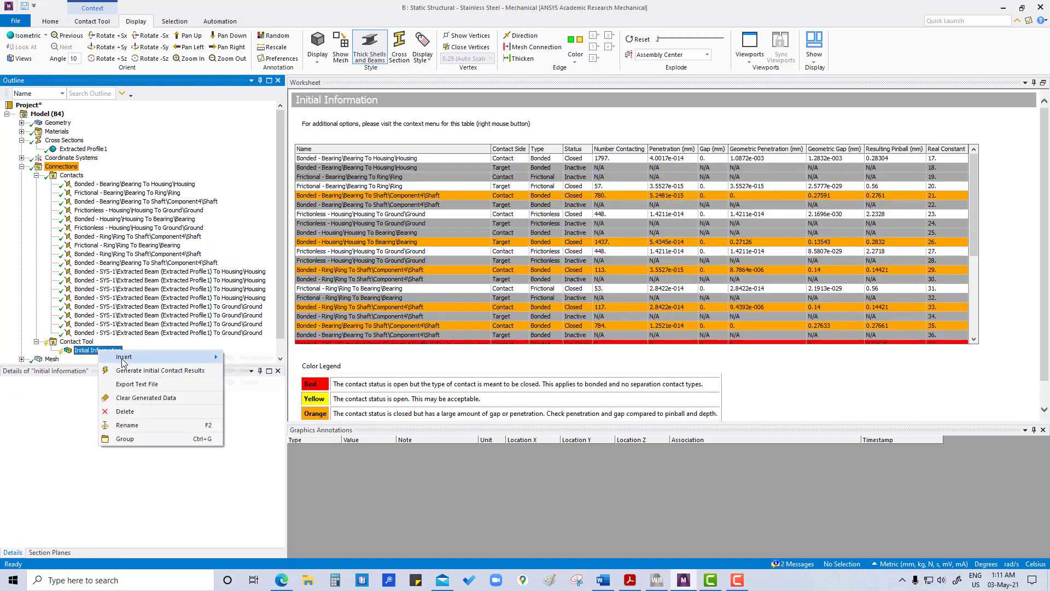
click(131, 373)
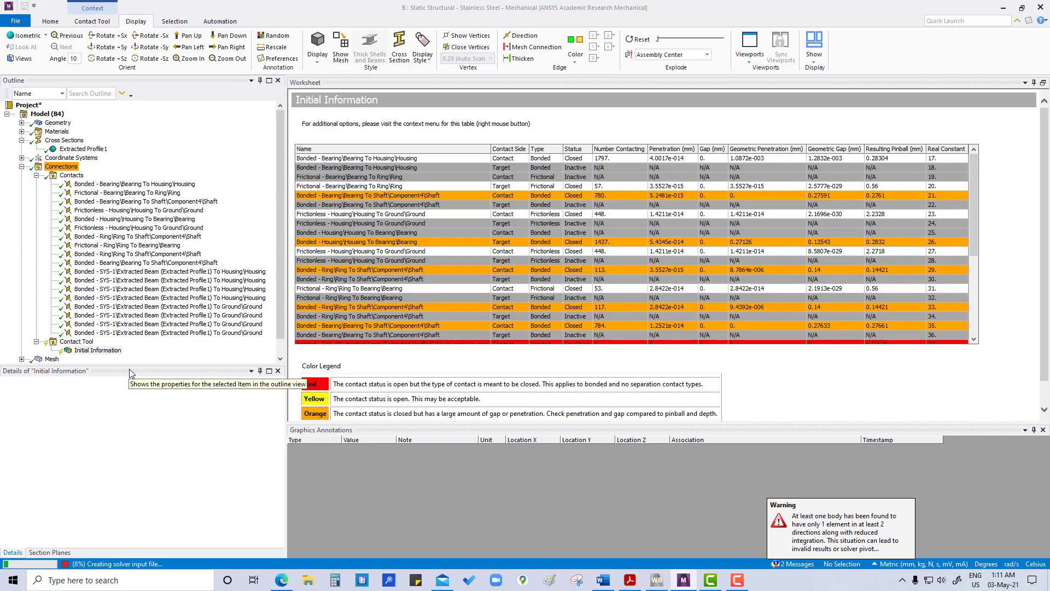
scroll(443, 284, down, 5)
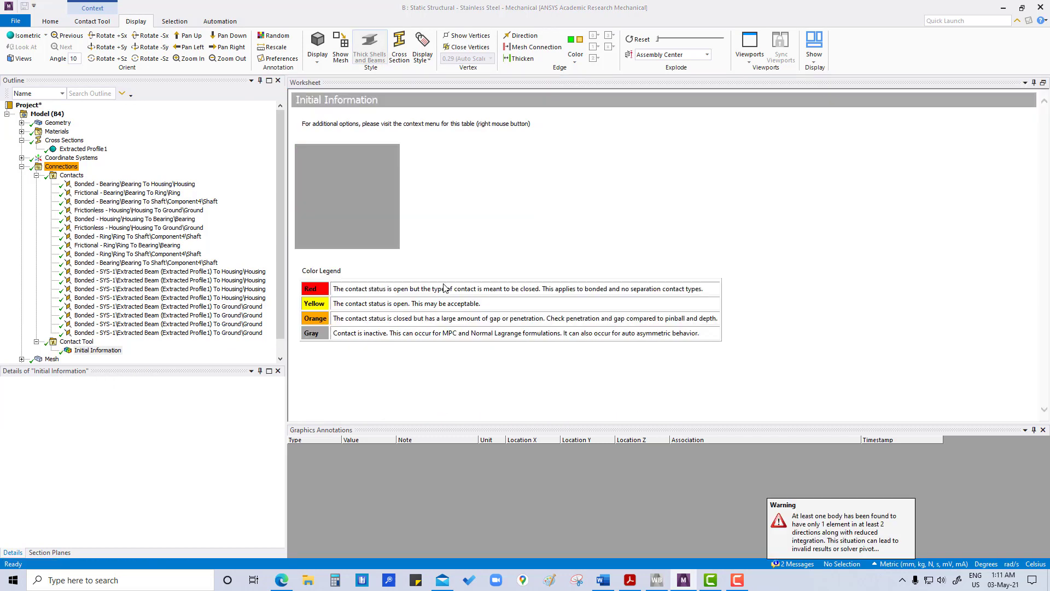
scroll(475, 281, down, 2)
scroll(475, 281, down, 2)
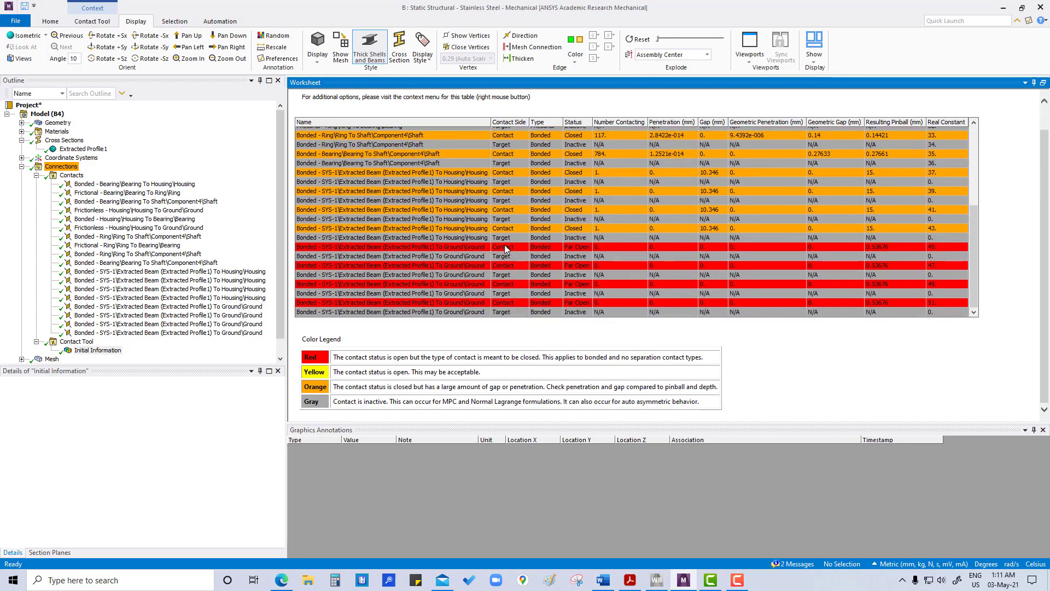
Select the four Far Open beam-to-Ground contact rows and open their options.
click(504, 247)
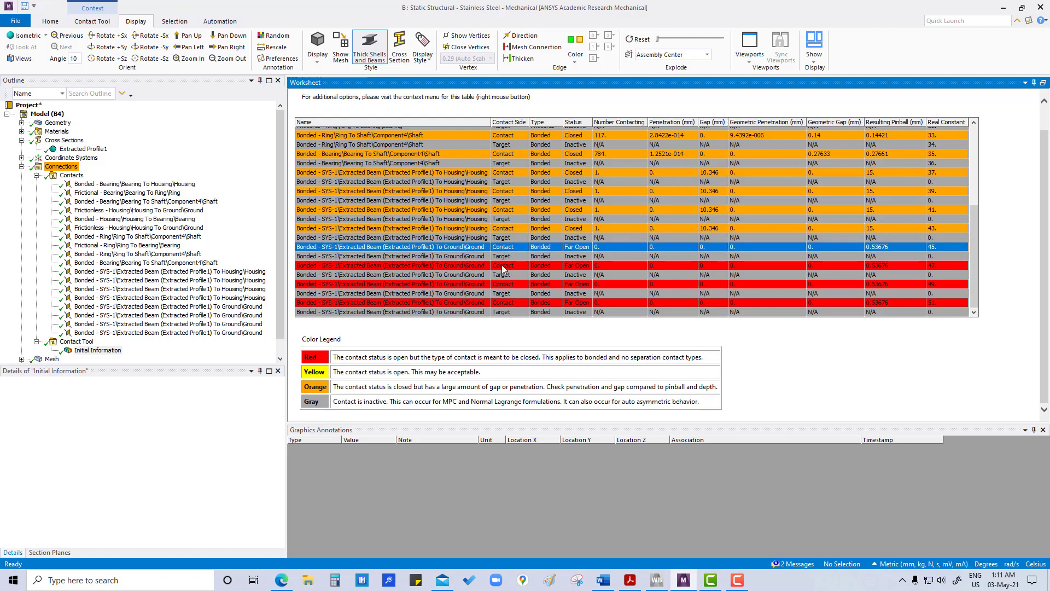
ctrl+click(503, 266)
ctrl+click(506, 286)
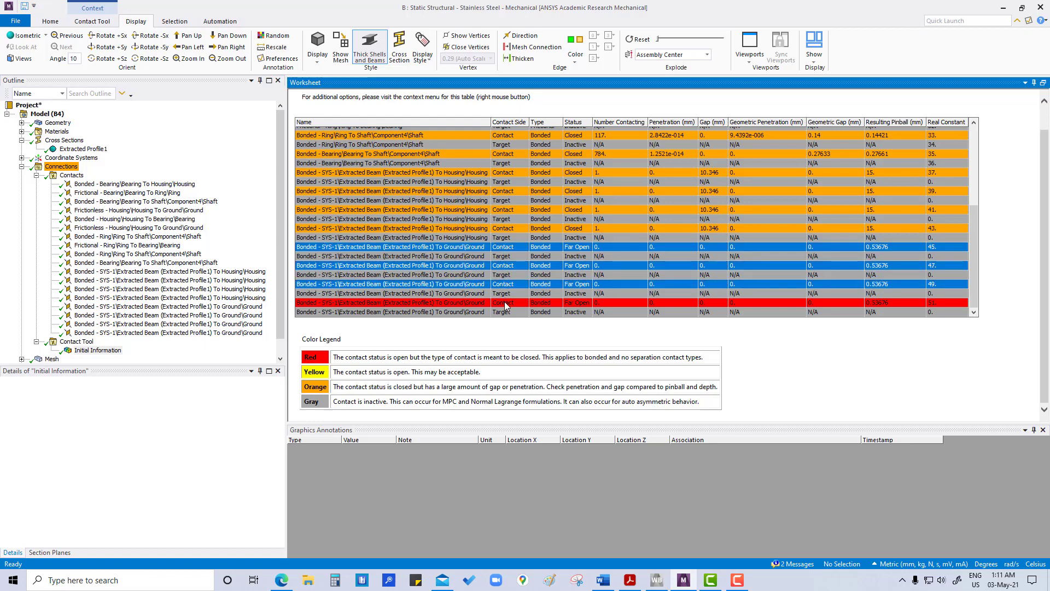
ctrl+click(505, 304)
right_click(504, 303)
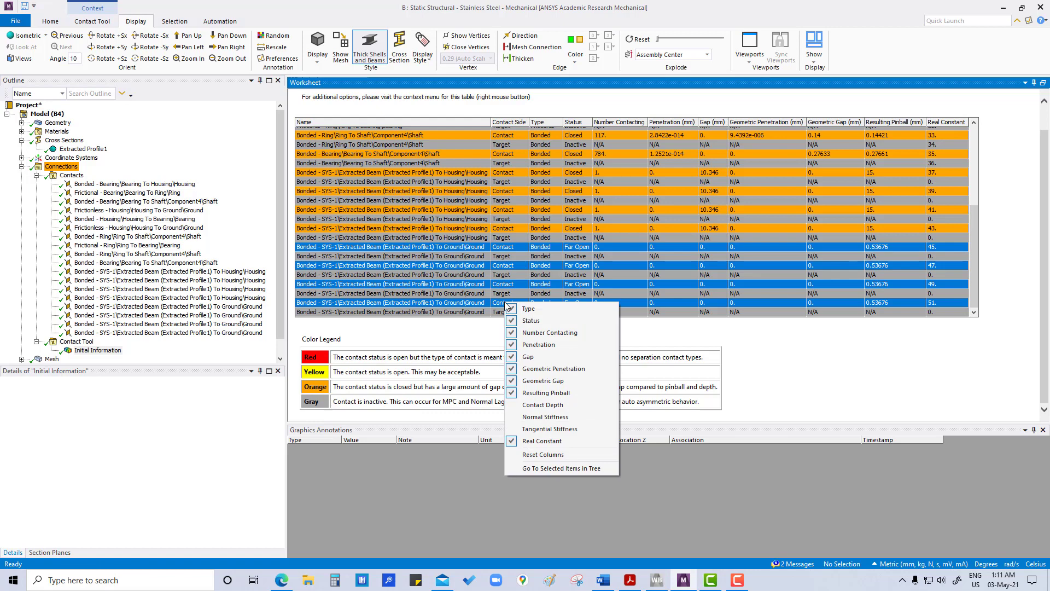
Locate the four beam-to-Ground contacts in the tree and give them a 10 mm Radius pinball region.
click(559, 468)
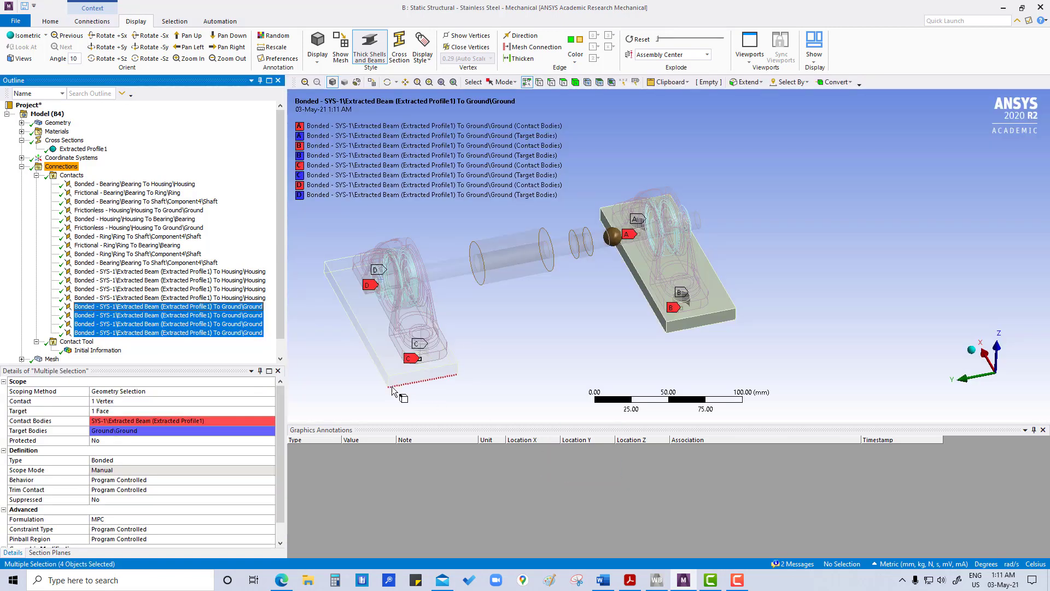
drag(278, 460, 278, 479)
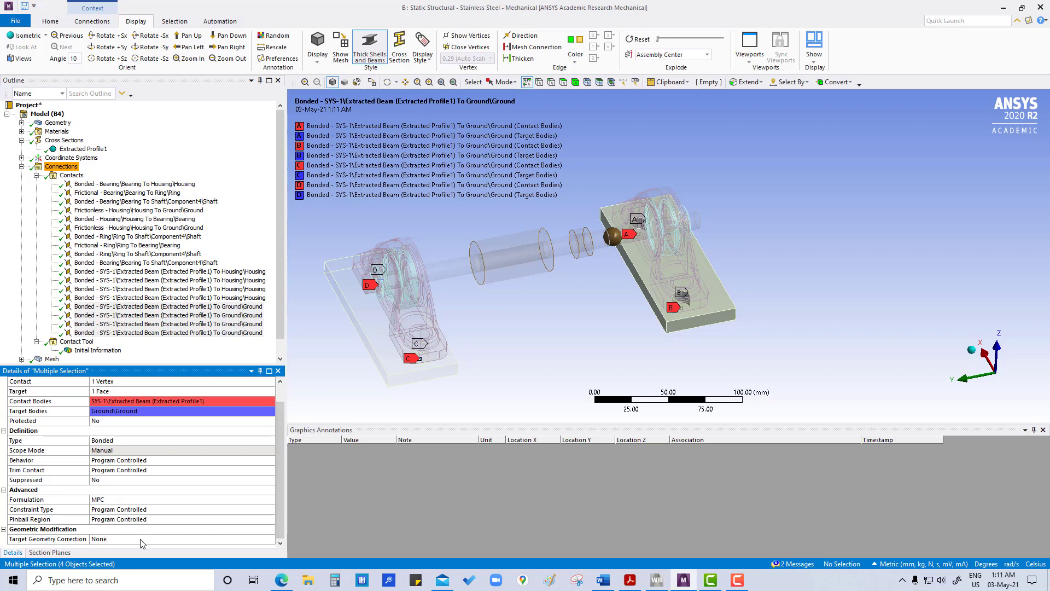
click(160, 519)
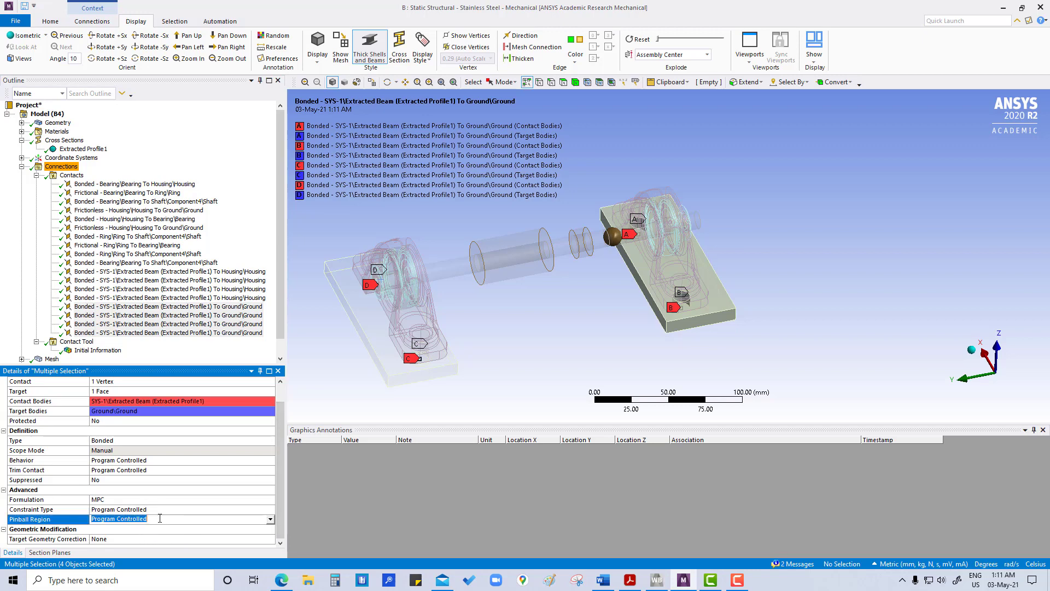
click(271, 519)
click(179, 537)
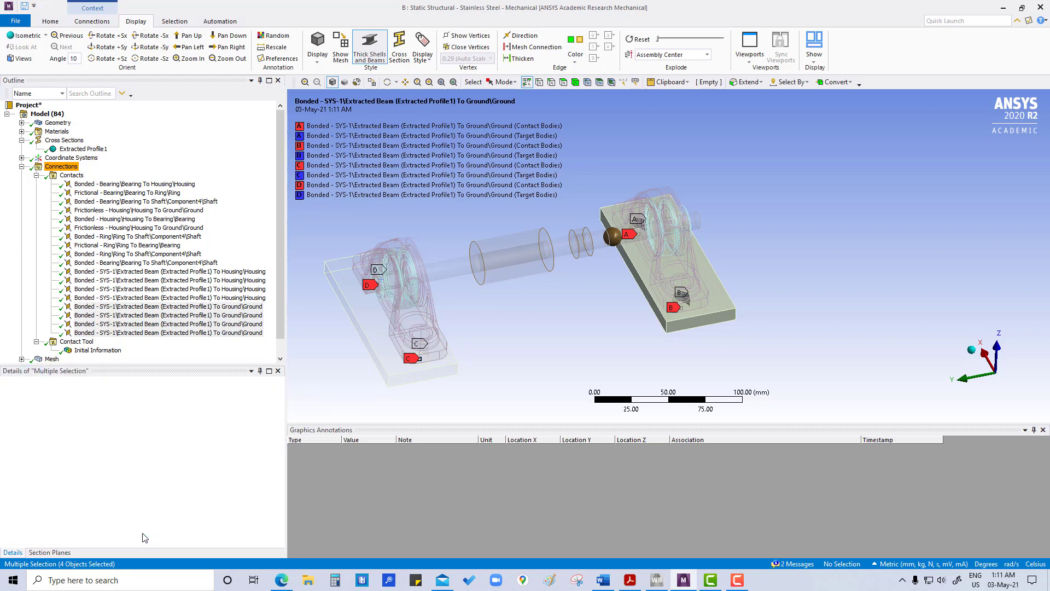
scroll(110, 533, down, 1)
click(117, 518)
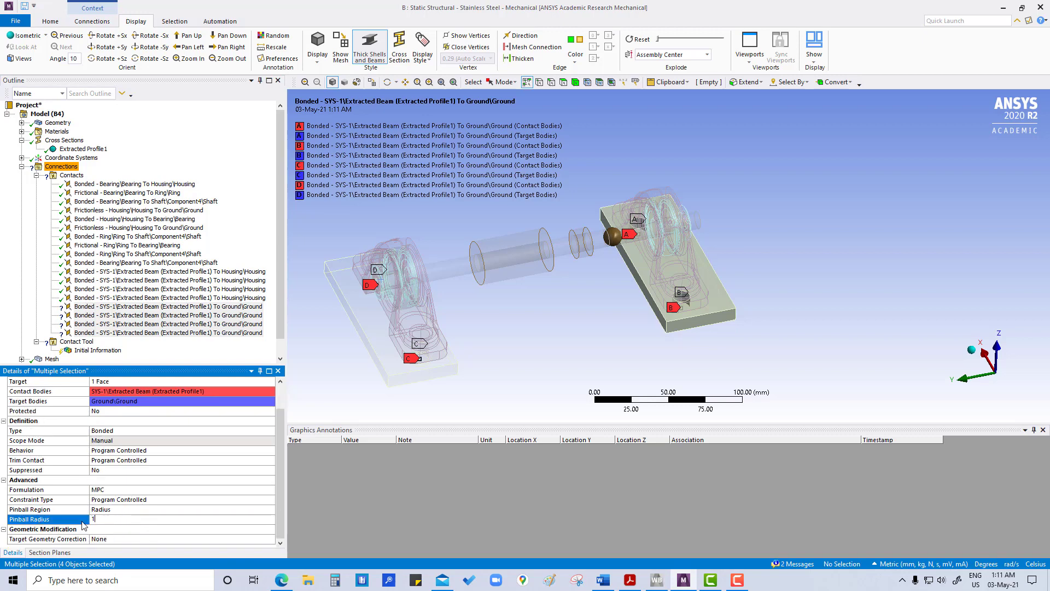
key(Return)
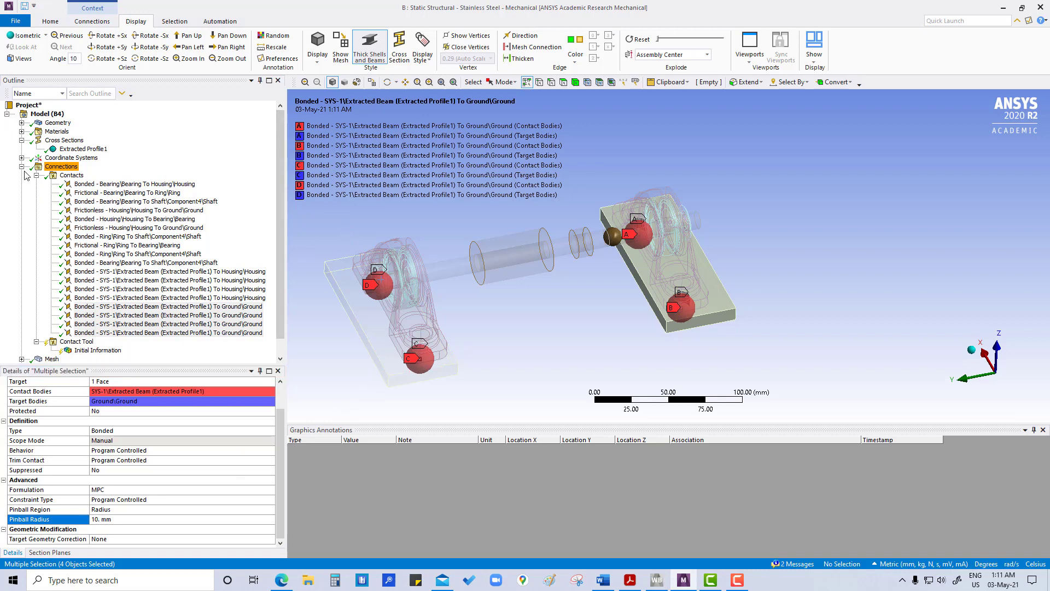
Orbit, zoom and pan the view to inspect the pinball spheres around the base-plate holes.
middle_drag(383, 246, 456, 225)
middle_drag(432, 396, 425, 368)
scroll(425, 367, down, 2)
middle_drag(496, 340, 579, 245)
scroll(465, 305, up, 5)
ctrl+middle_drag(466, 305, 674, 279)
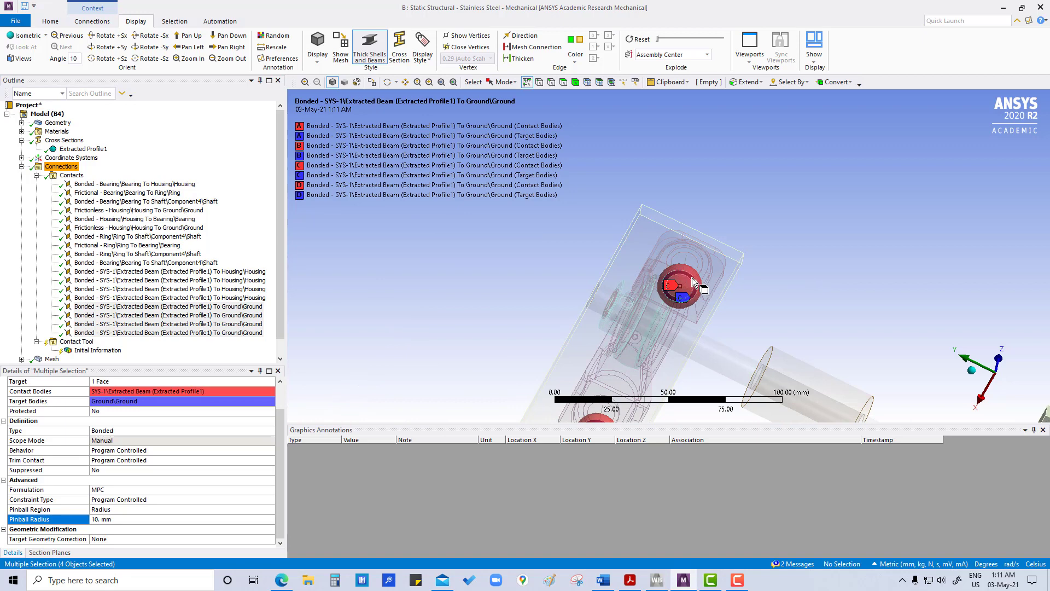
mouse_move(684, 279)
middle_down()
mouse_move(687, 328)
mouse_move(678, 270)
mouse_move(689, 331)
mouse_move(707, 275)
mouse_move(693, 285)
middle_up()
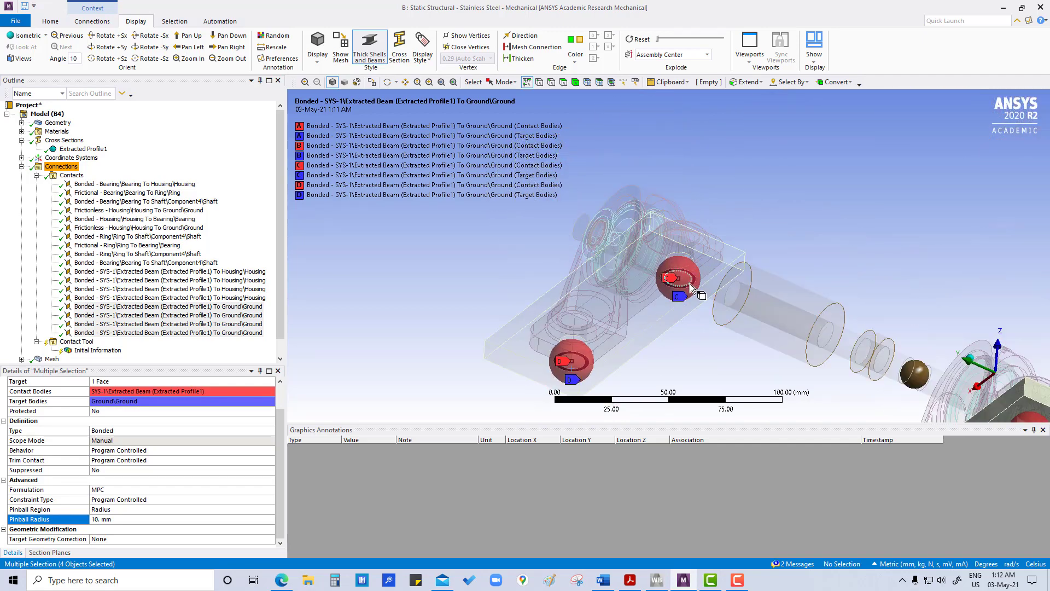
Reduce the beam-to-Ground Pinball Radius to 3 mm.
click(114, 519)
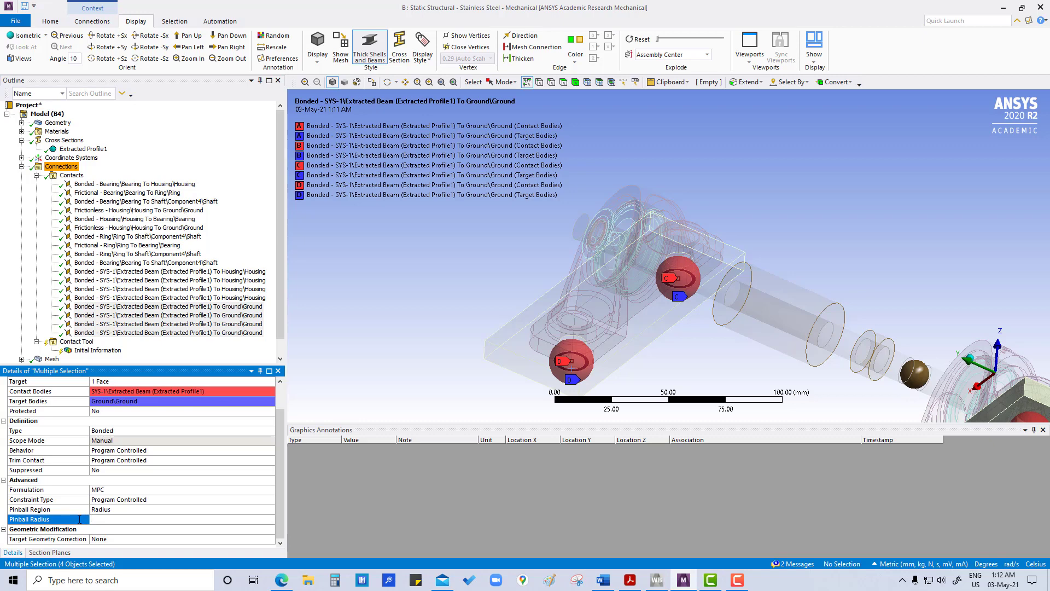
text(3)
key(Return)
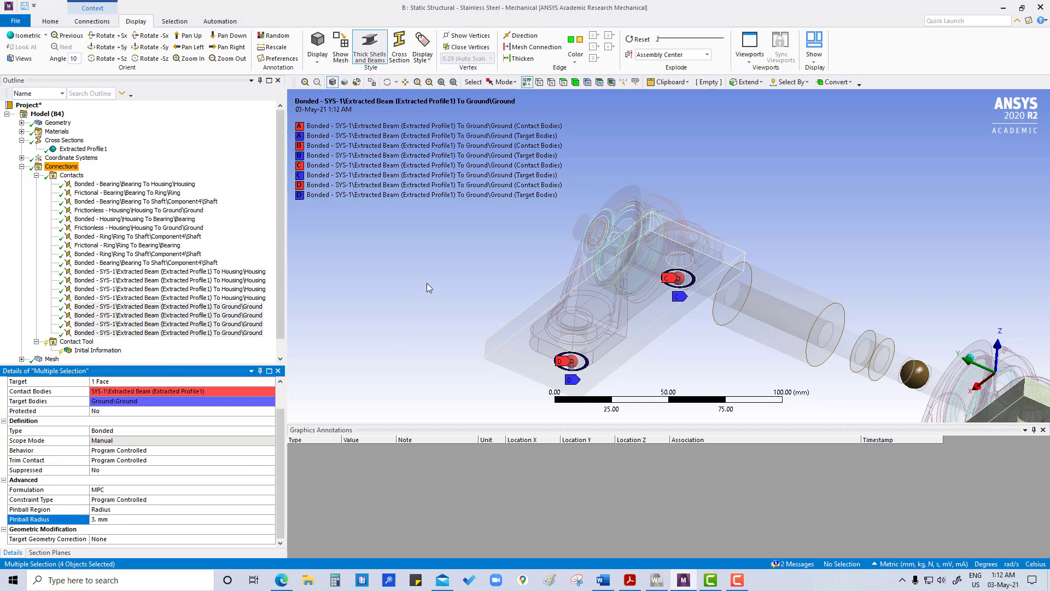
Regenerate the initial contact results in Initial Information.
click(100, 351)
right_click(100, 351)
click(145, 371)
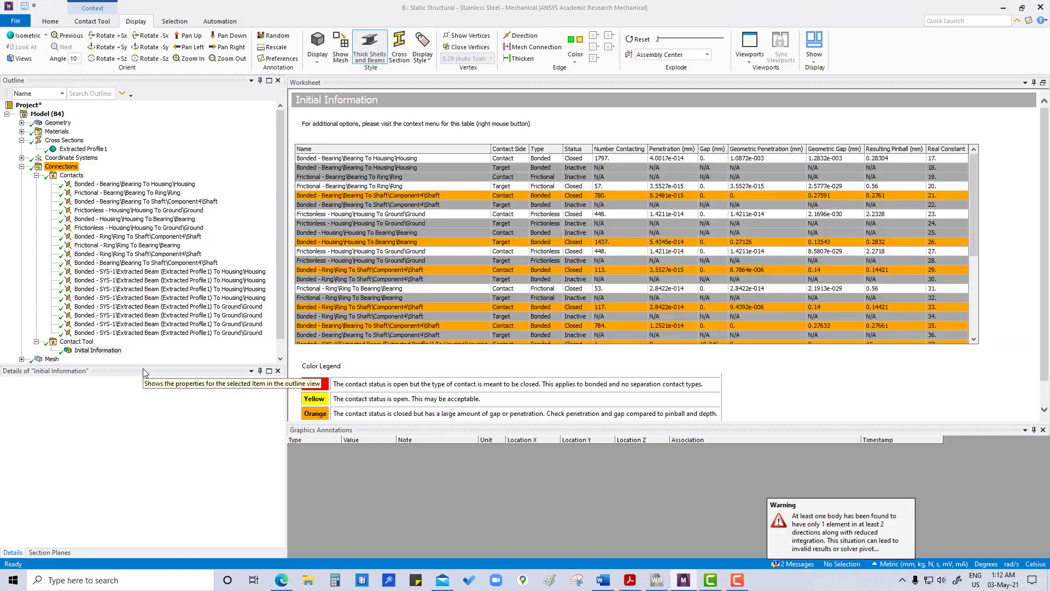
Select the four still Far Open beam-to-Ground rows and go to them in the model tree.
scroll(388, 273, down, 5)
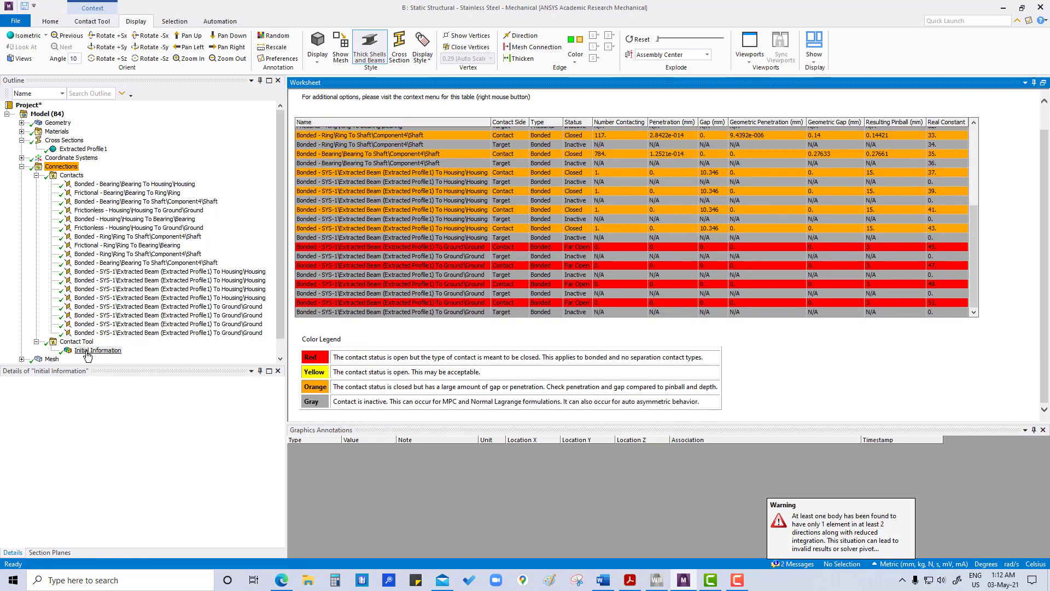
click(362, 303)
ctrl+click(369, 284)
ctrl+click(376, 265)
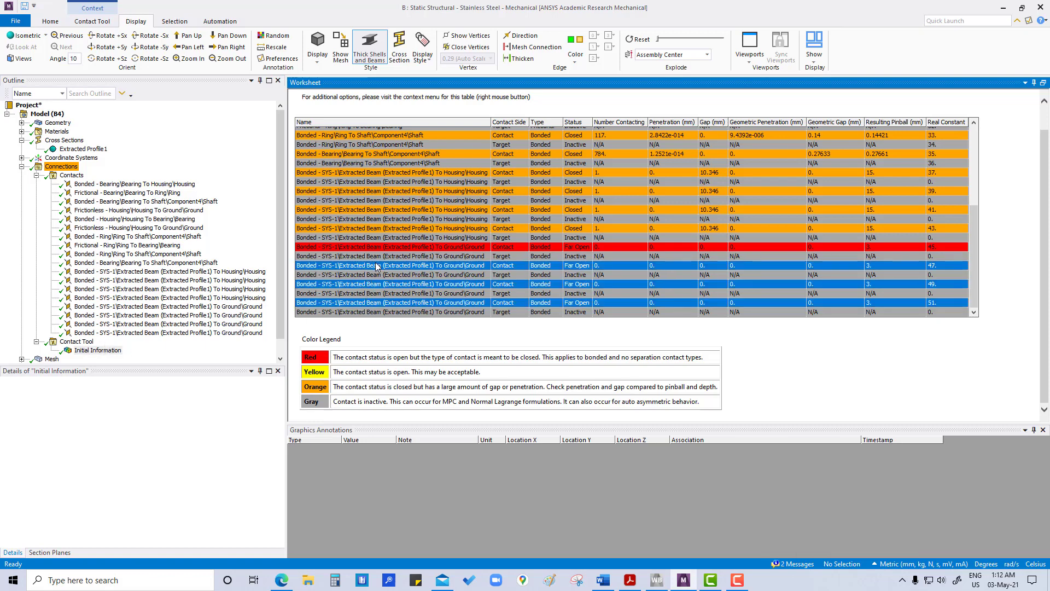
ctrl+click(381, 247)
right_click(381, 248)
click(418, 412)
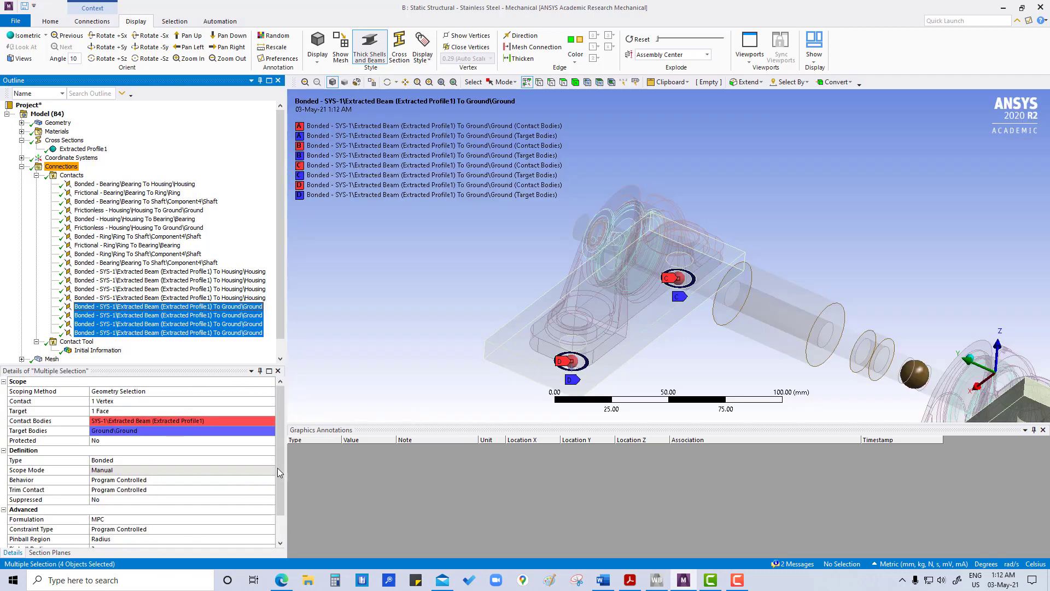
Set their Pinball Radius back to 10 mm.
scroll(280, 473, down, 1)
click(119, 520)
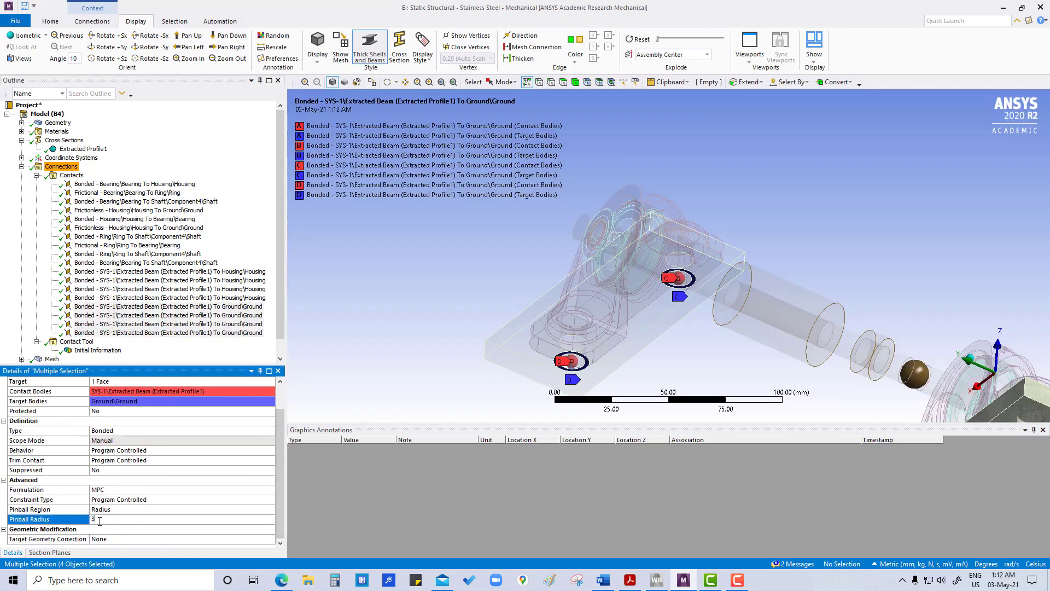
key(Return)
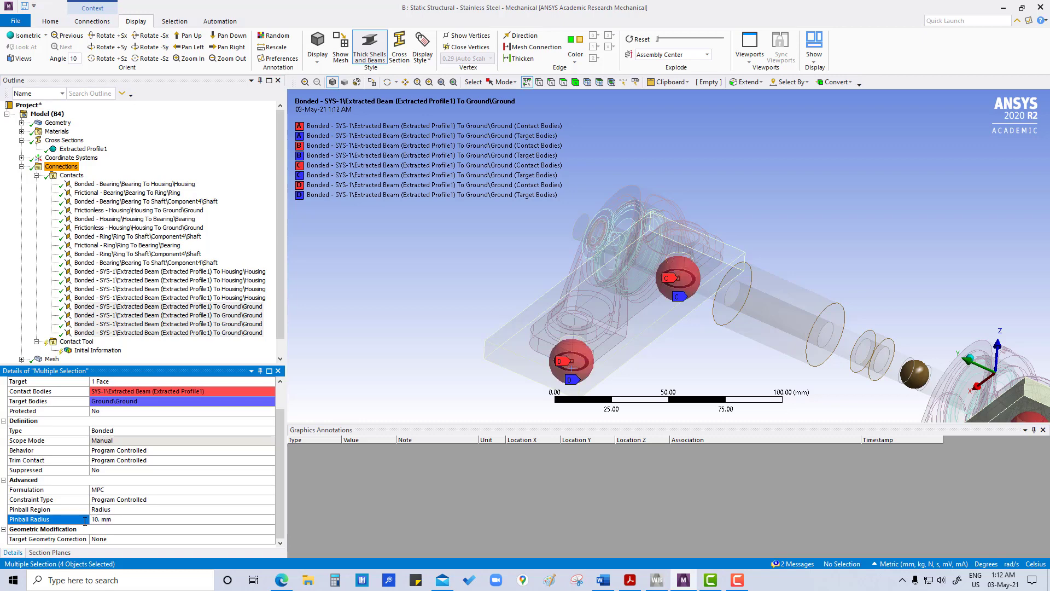
Regenerate the initial contact results and scroll through to confirm all eight beam contacts are Closed.
click(110, 351)
right_click(110, 352)
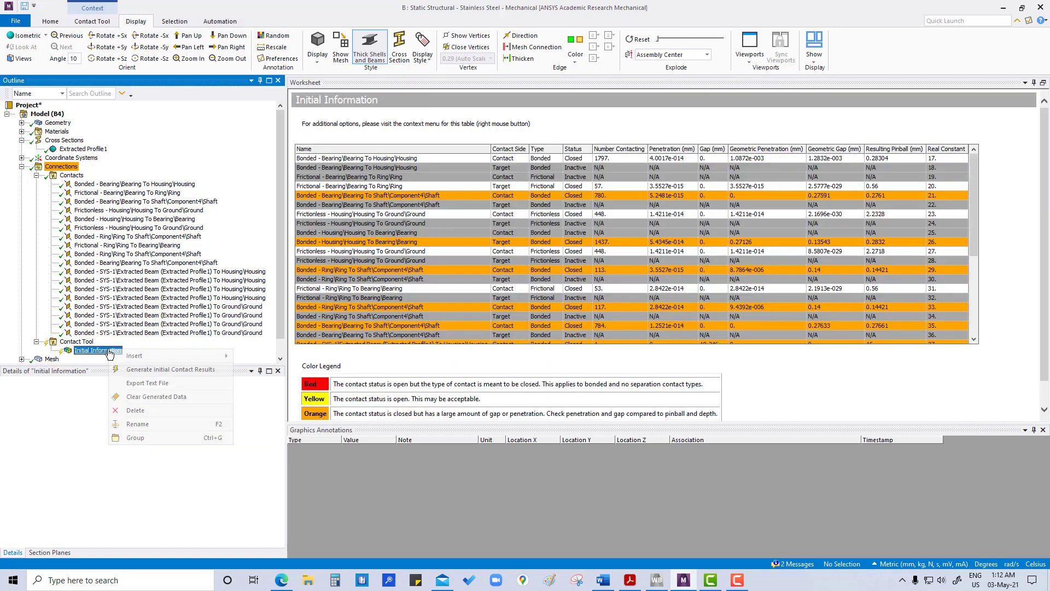
click(141, 371)
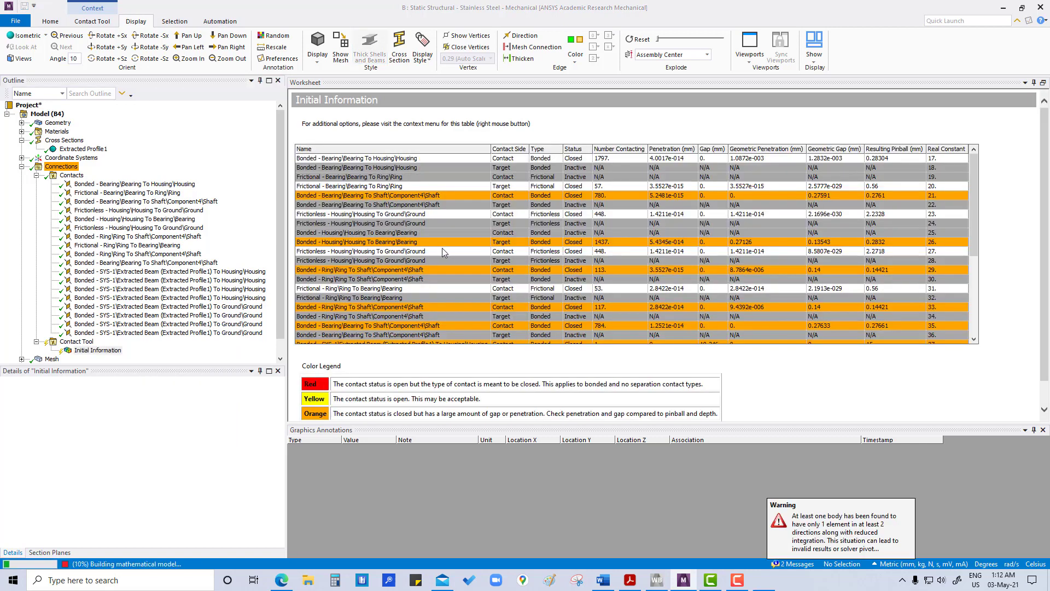
scroll(443, 251, down, 5)
scroll(443, 252, down, 2)
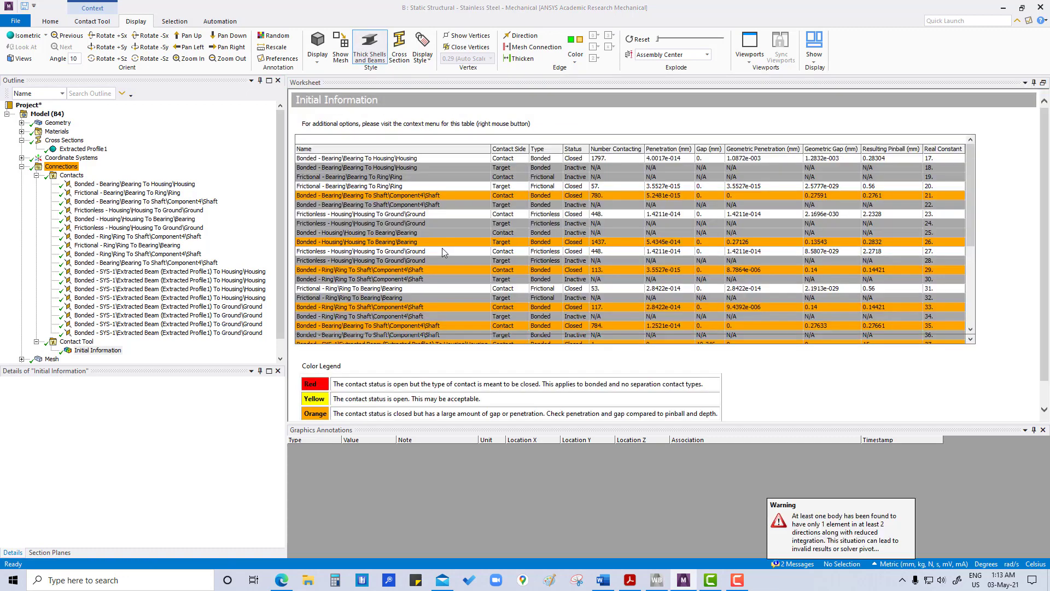
scroll(442, 249, down, 6)
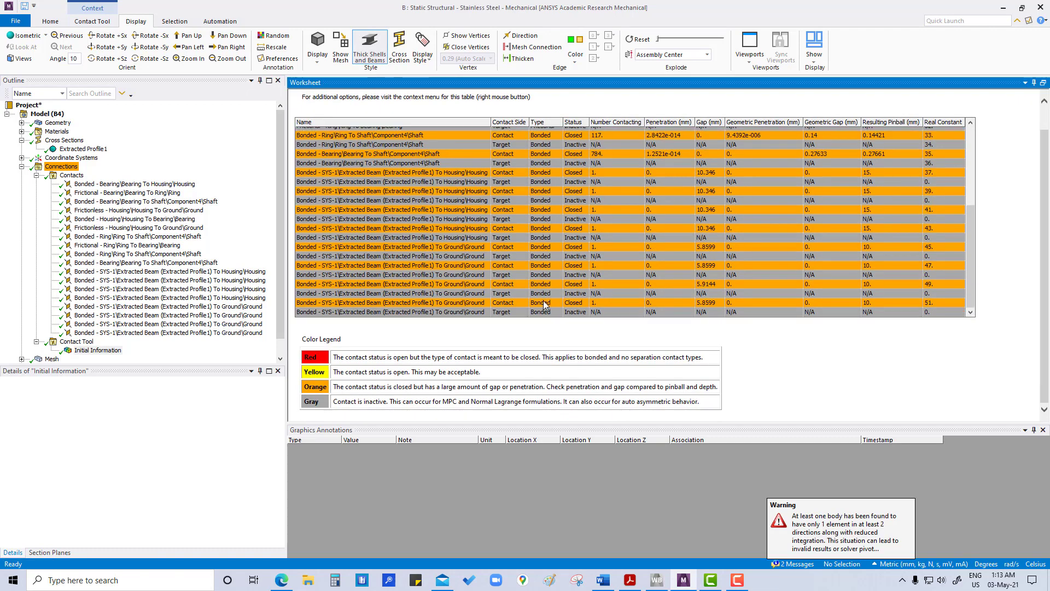
scroll(541, 308, up, 10)
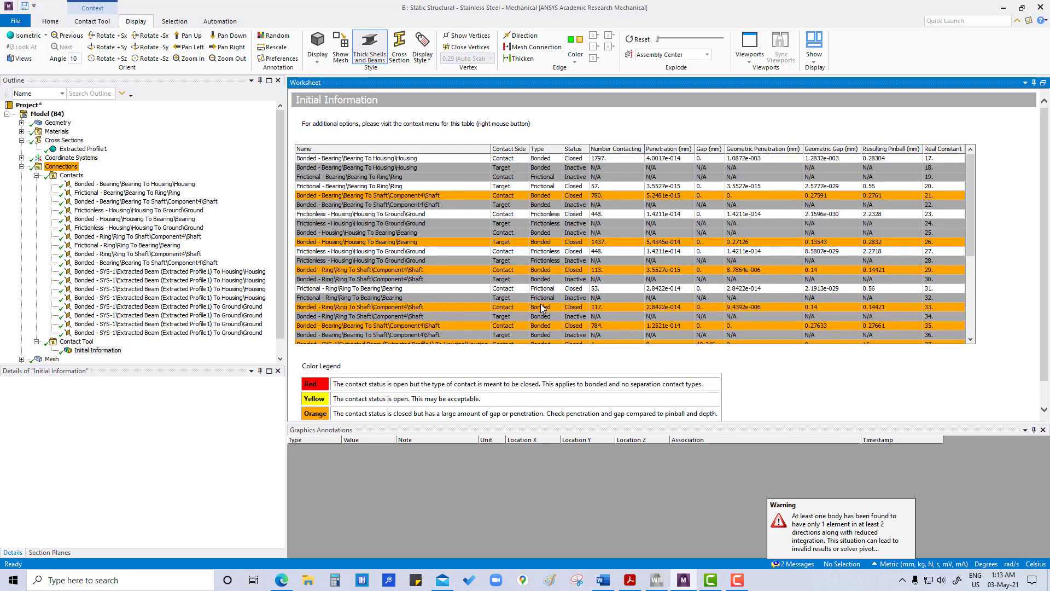
scroll(455, 286, down, 6)
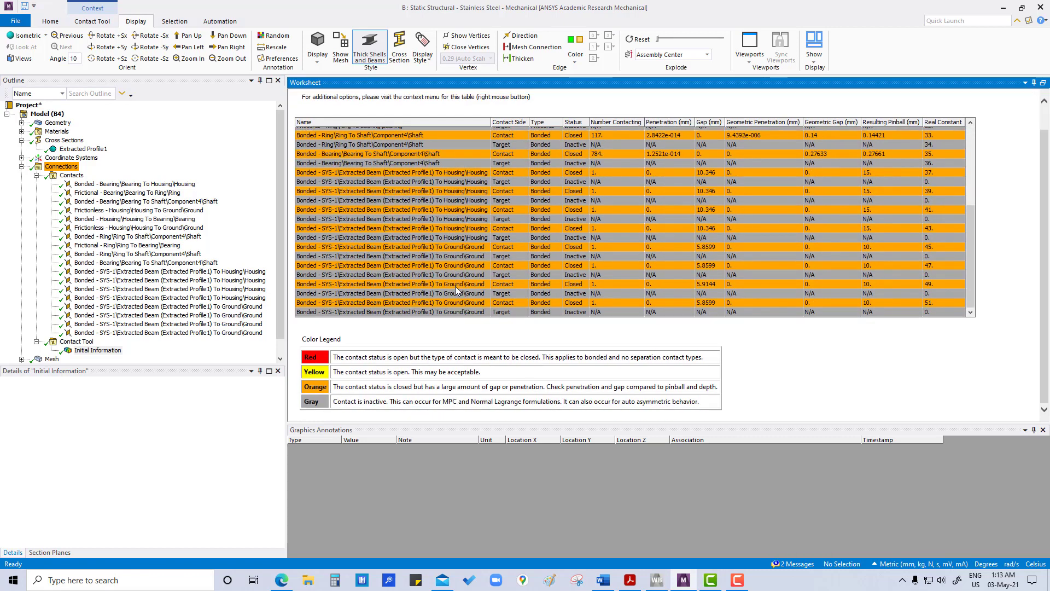
scroll(457, 284, up, 6)
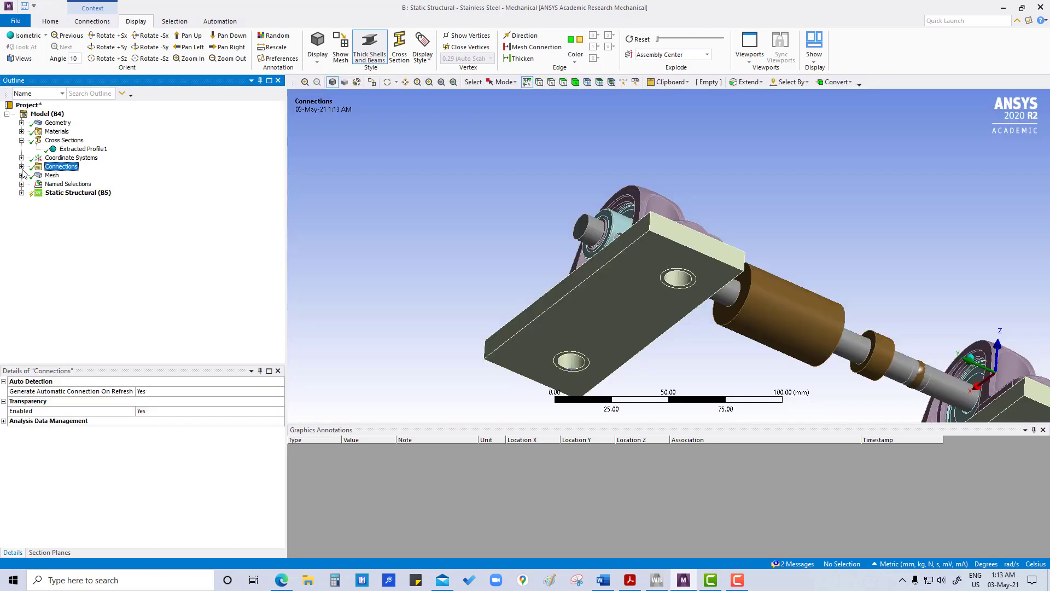
Expand the Mesh branch to reveal Body Sizing 1 through 5.
click(21, 175)
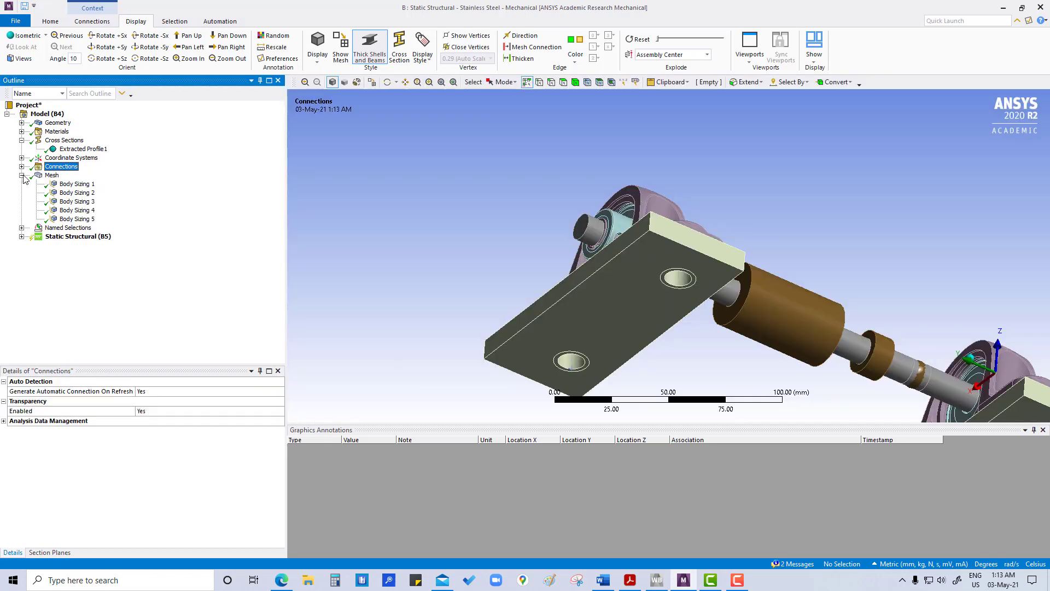